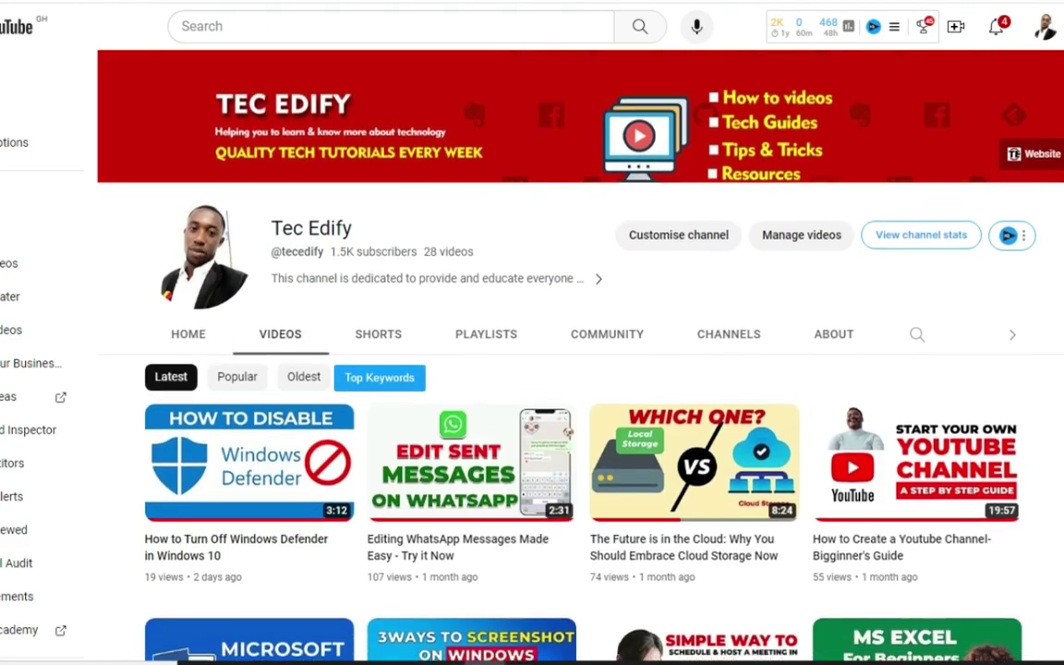
{"action": "scroll", "coordinate": [555, 370], "scroll_direction": "down", "scroll_amount": 5}
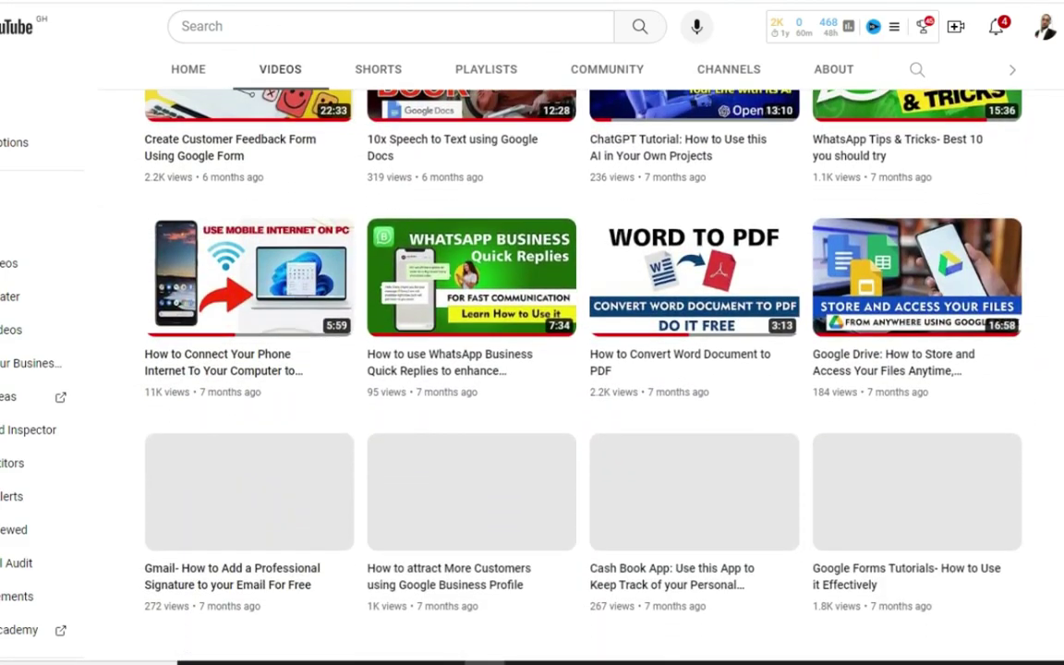
- Scroll down through the YouTube channel's uploaded videos, then back up to the top
{"action": "scroll", "coordinate": [532, 369], "scroll_direction": "up", "scroll_amount": 6}
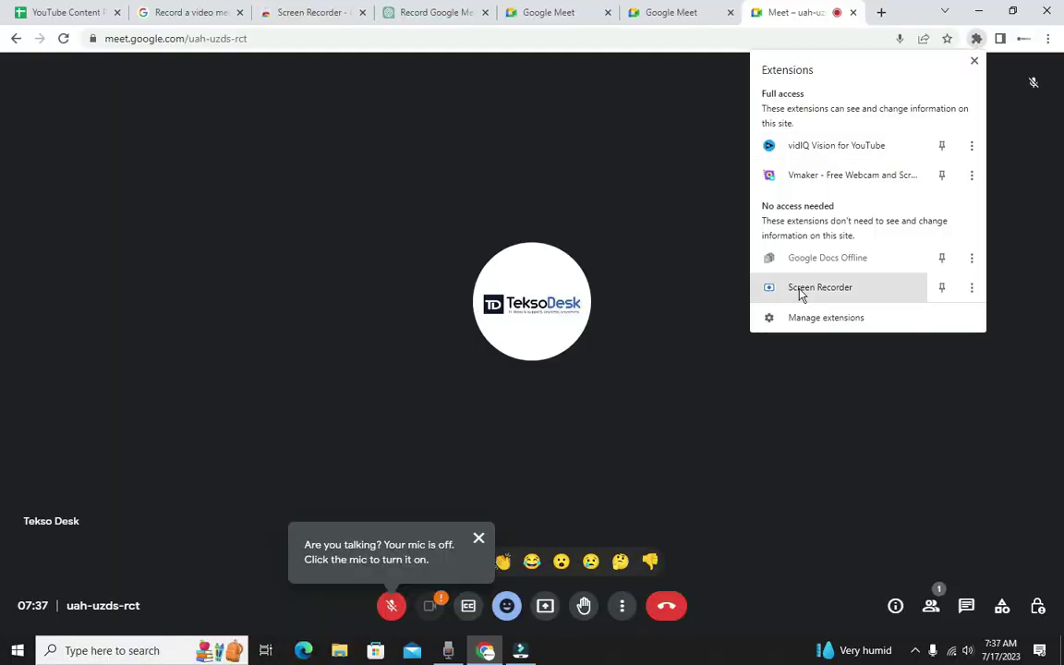
- Launch the Screen Recorder extension from Chrome's Extensions list
{"action": "left_click", "coordinate": [800, 294]}
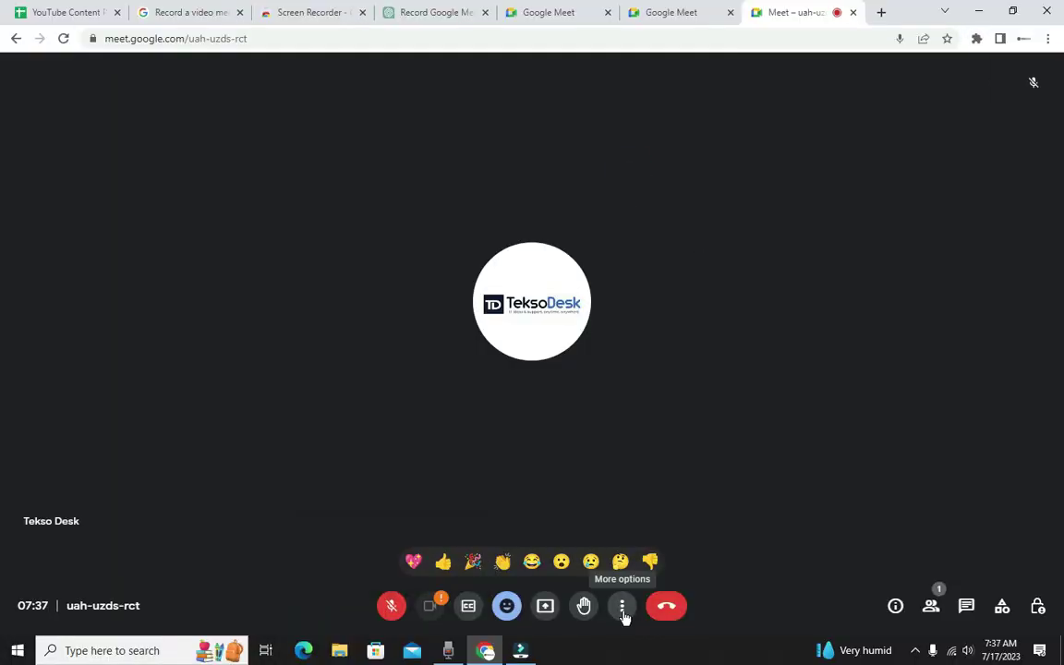
{"action": "left_click", "coordinate": [622, 606]}
{"action": "left_click", "coordinate": [586, 433]}
{"action": "left_click", "coordinate": [977, 43]}
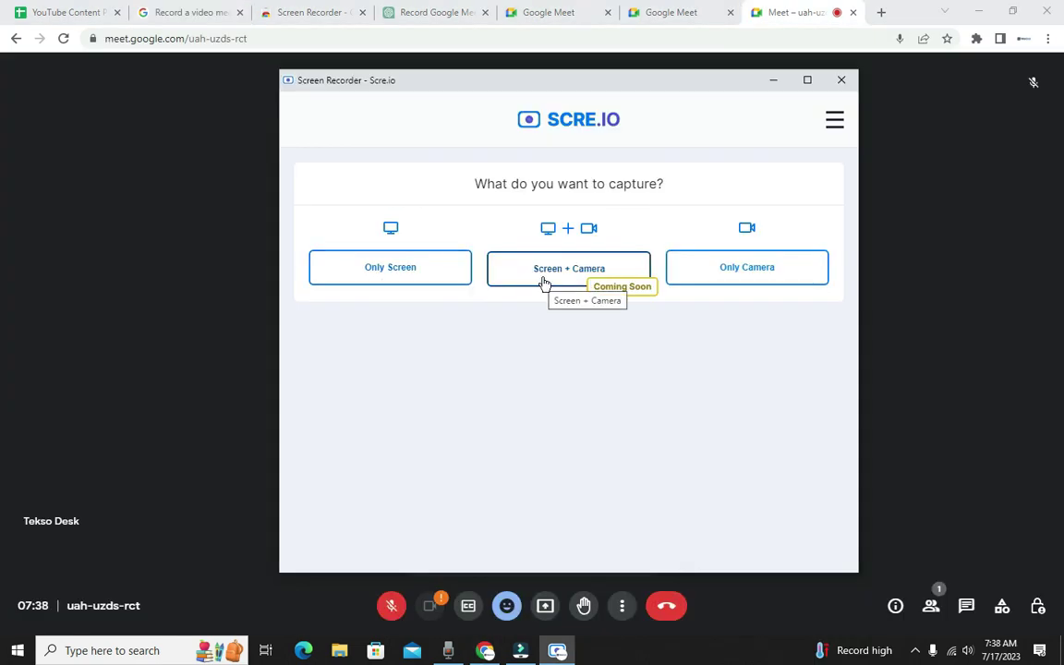
- Set capture to Only Screen with System + Mic. audio and allow microphone access
{"action": "left_click", "coordinate": [377, 269]}
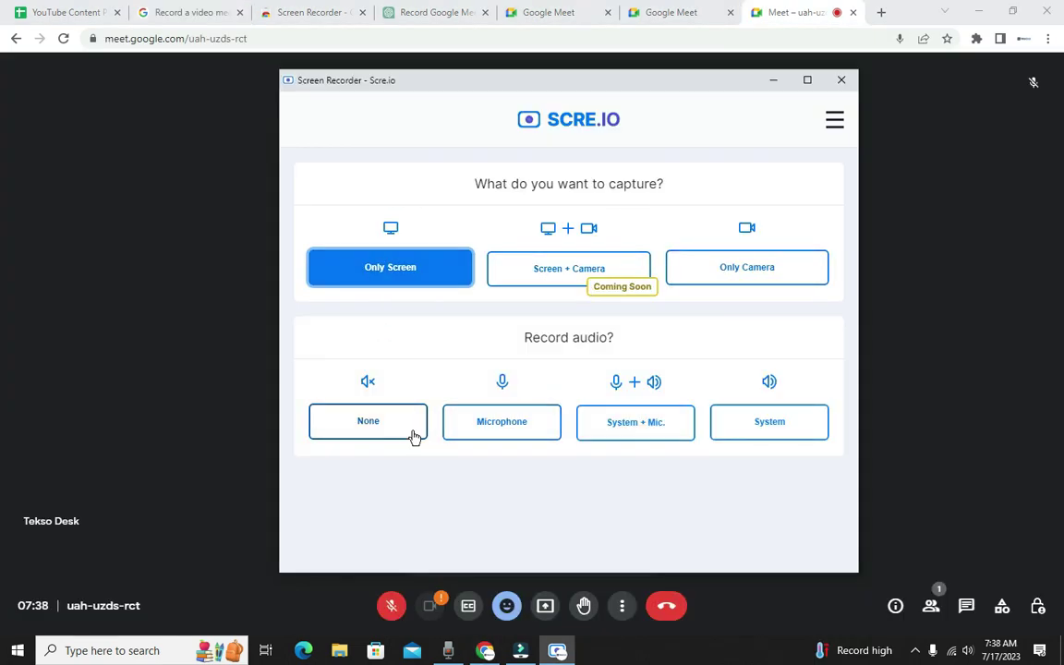
{"action": "left_click", "coordinate": [622, 427]}
{"action": "left_click", "coordinate": [460, 163]}
{"action": "left_click", "coordinate": [565, 159]}
{"action": "key", "text": "Right"}
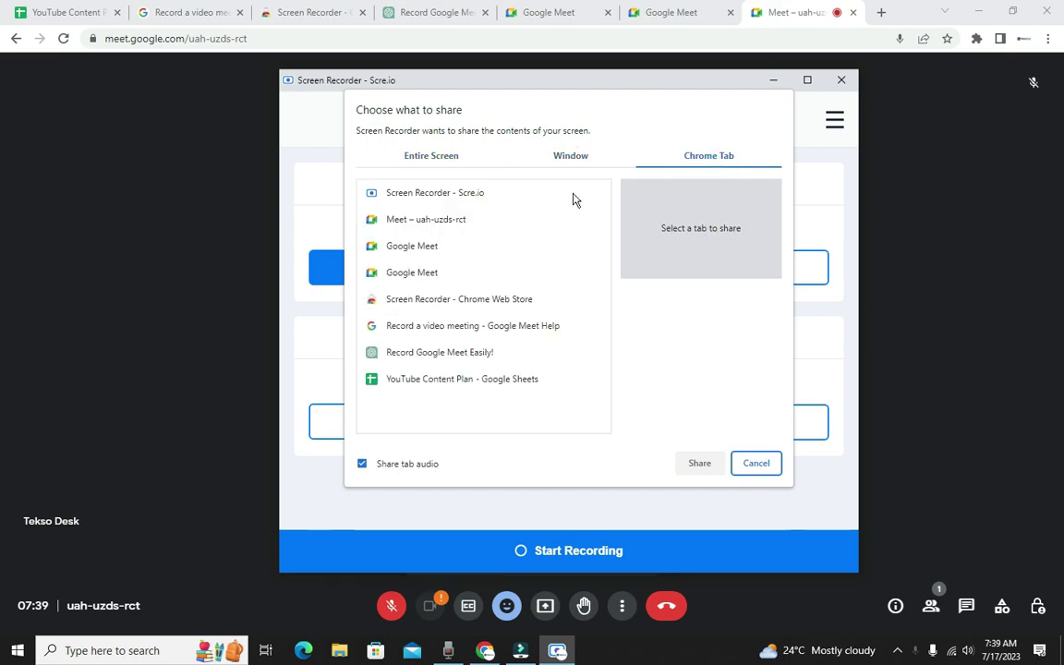
{"action": "key", "text": "Left"}
- Start recording by sharing the Google Meet call's Chrome tab
{"action": "left_click", "coordinate": [526, 221]}
{"action": "left_click", "coordinate": [699, 462]}
{"action": "left_click", "coordinate": [526, 557]}
{"action": "left_click", "coordinate": [667, 159]}
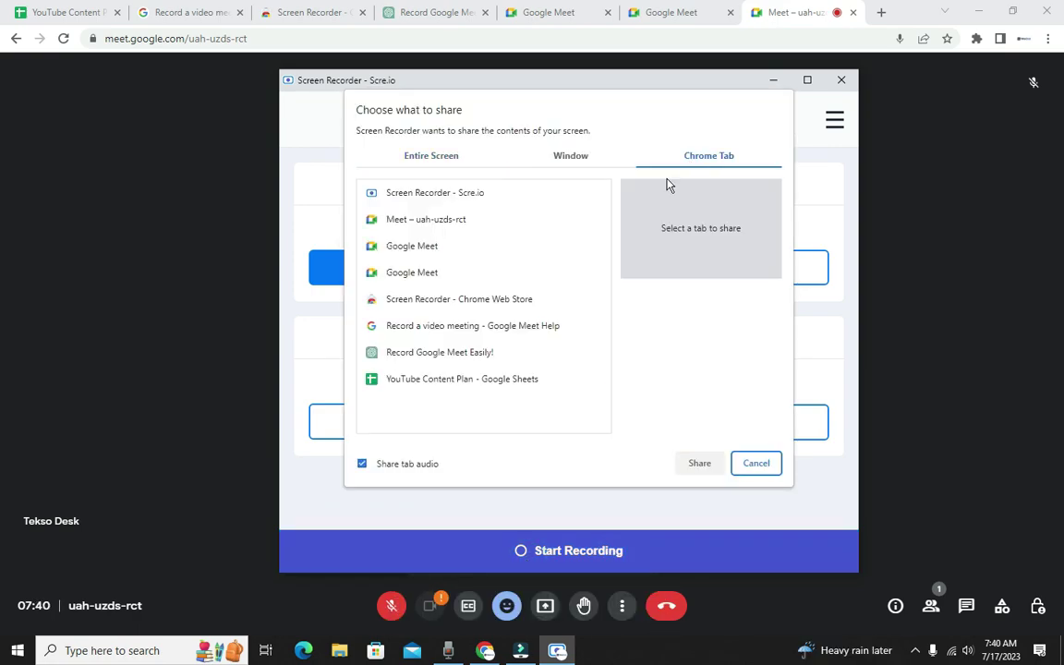
{"action": "left_click", "coordinate": [428, 216]}
{"action": "left_click", "coordinate": [699, 463]}
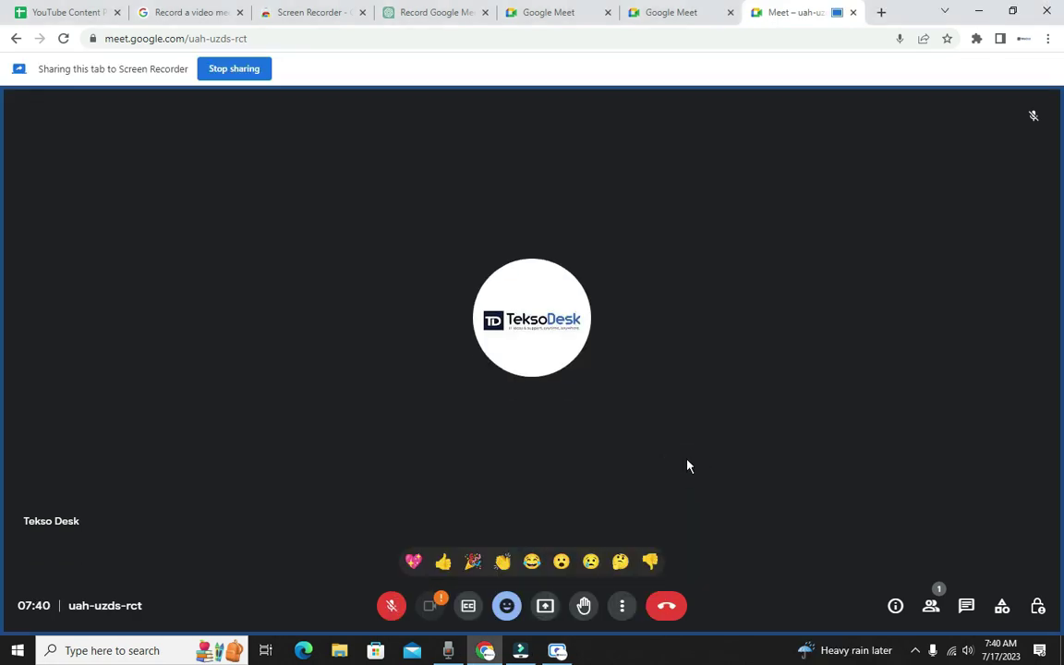
- Stop sharing and save the recording as screen-capture.webm, then show it in its folder
{"action": "left_click", "coordinate": [222, 70]}
{"action": "left_click", "coordinate": [424, 550]}
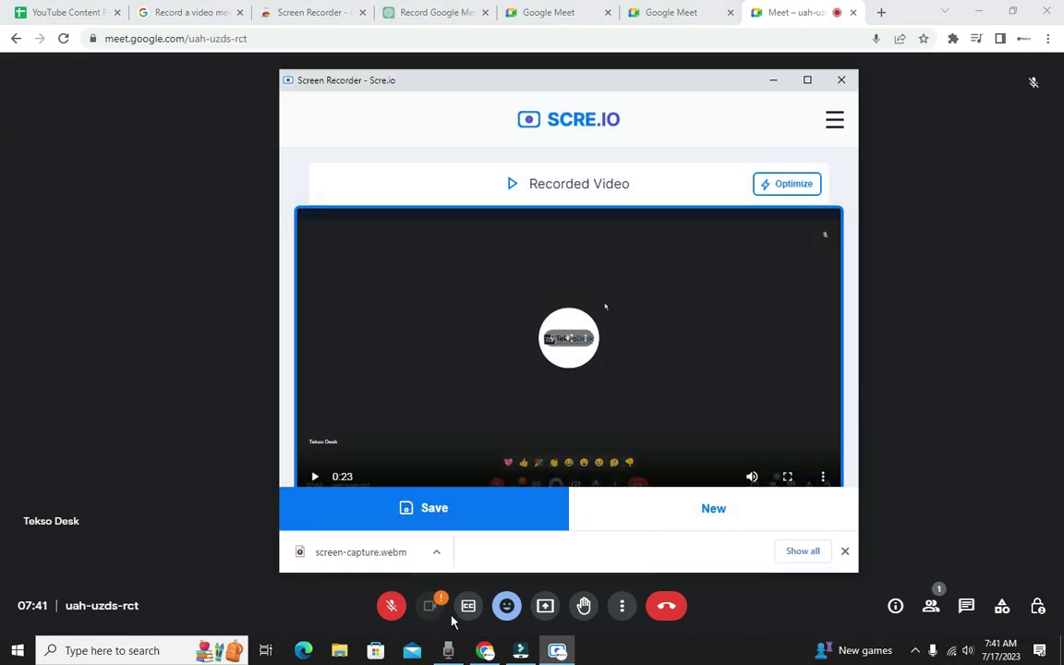
{"action": "left_click", "coordinate": [434, 551]}
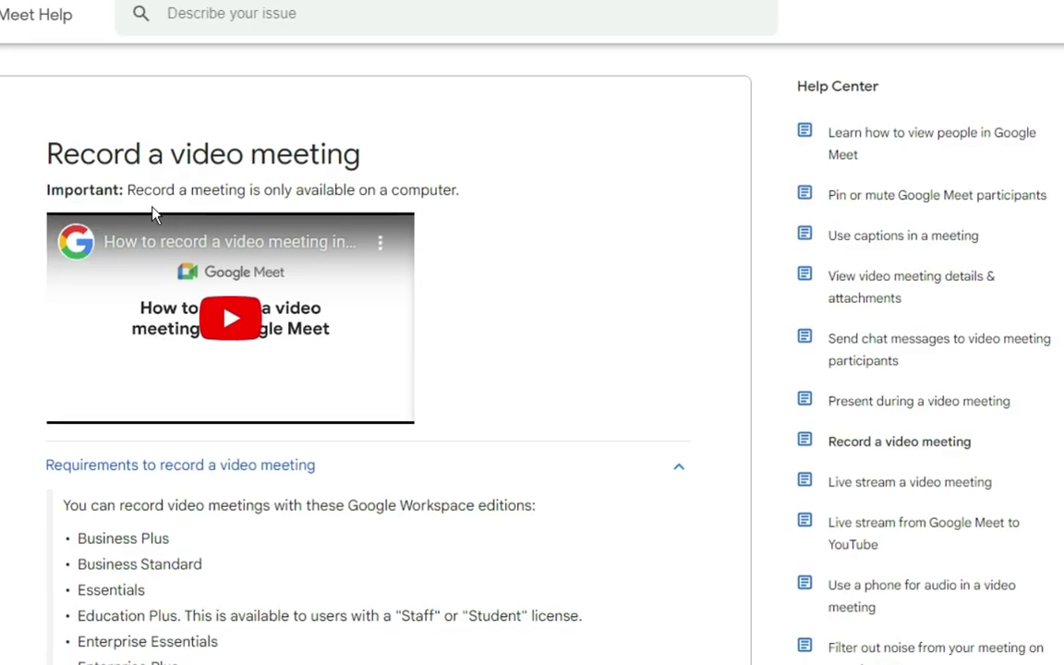
- Highlight the note that recording works only on computers, then scroll down the article
{"action": "left_click_drag", "start_coordinate": [125, 189], "coordinate": [456, 182]}
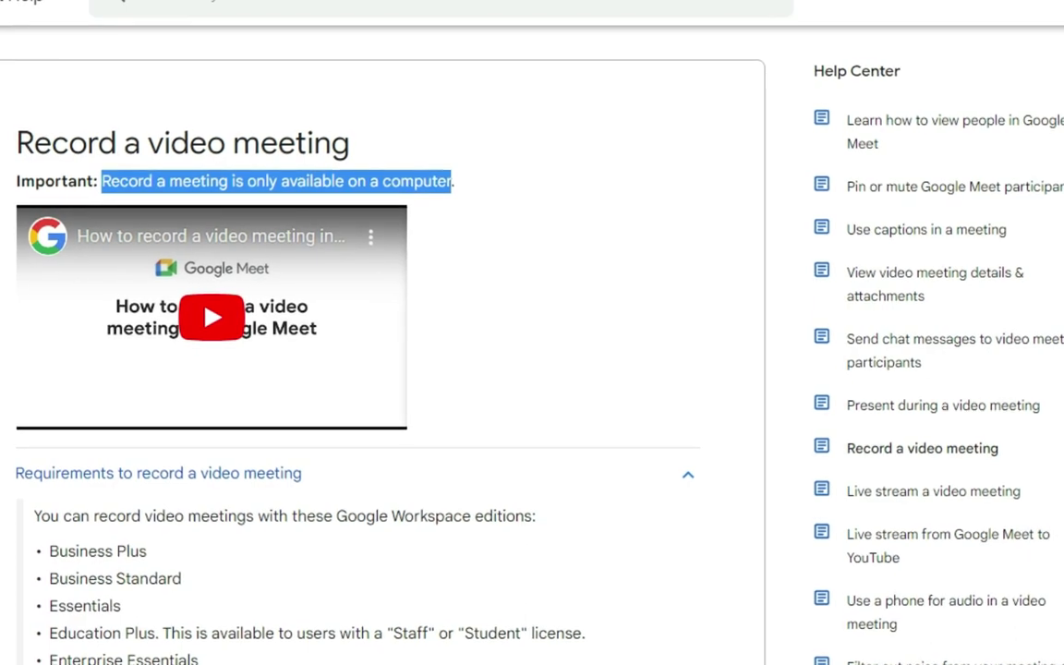
{"action": "scroll", "coordinate": [478, 309], "scroll_direction": "down", "scroll_amount": 3}
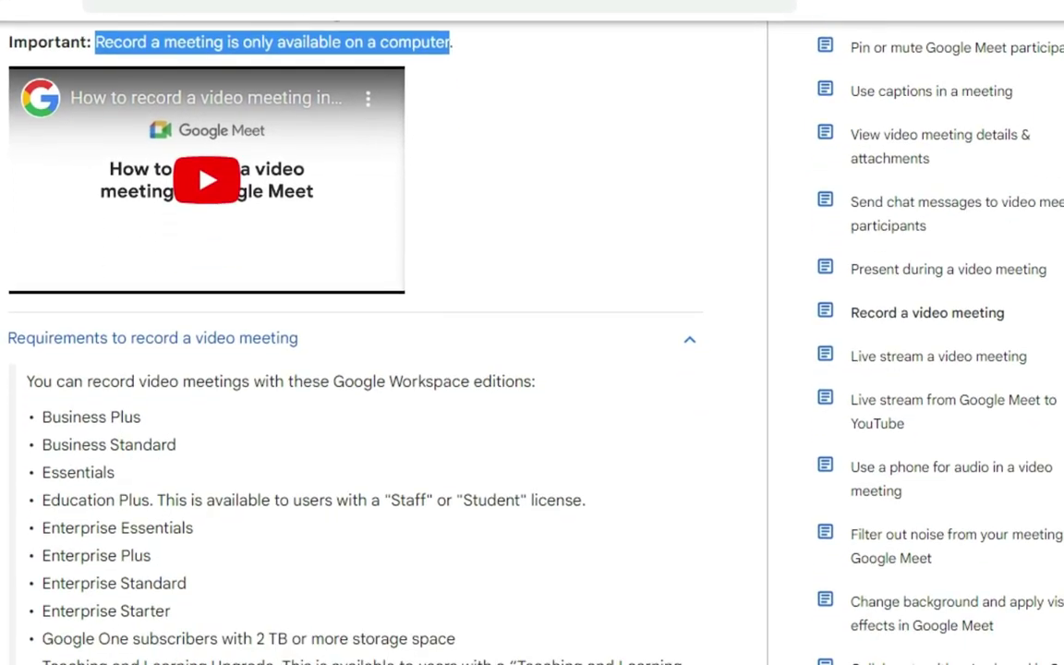
{"action": "scroll", "coordinate": [479, 309], "scroll_direction": "down", "scroll_amount": 1}
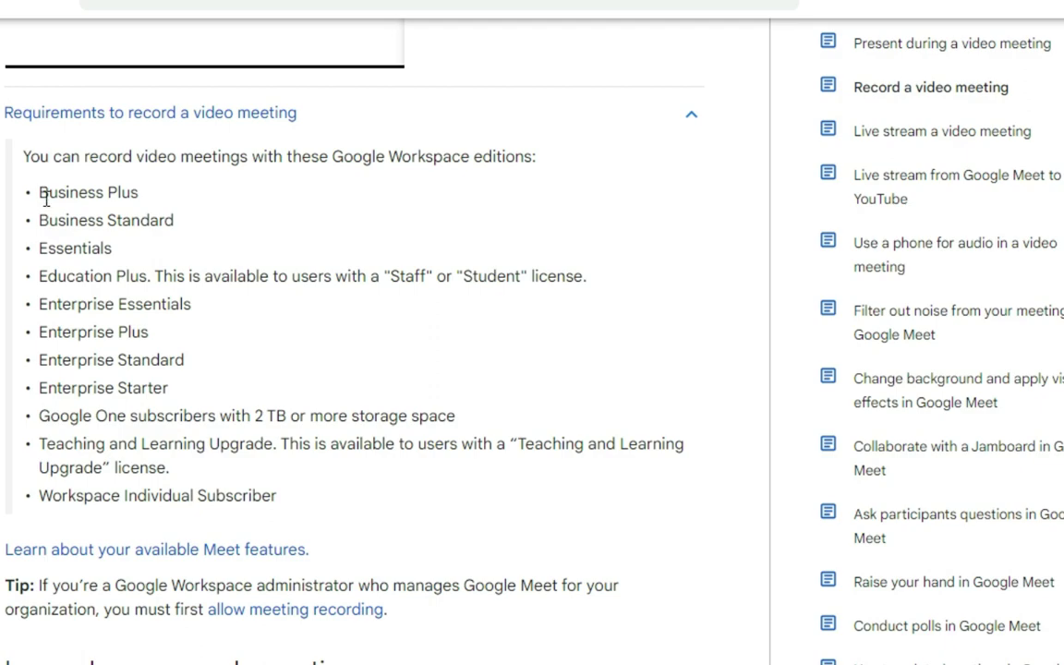
- Highlight the Workspace editions that can record meetings, then clear the selection
{"action": "left_click_drag", "start_coordinate": [43, 199], "coordinate": [277, 494]}
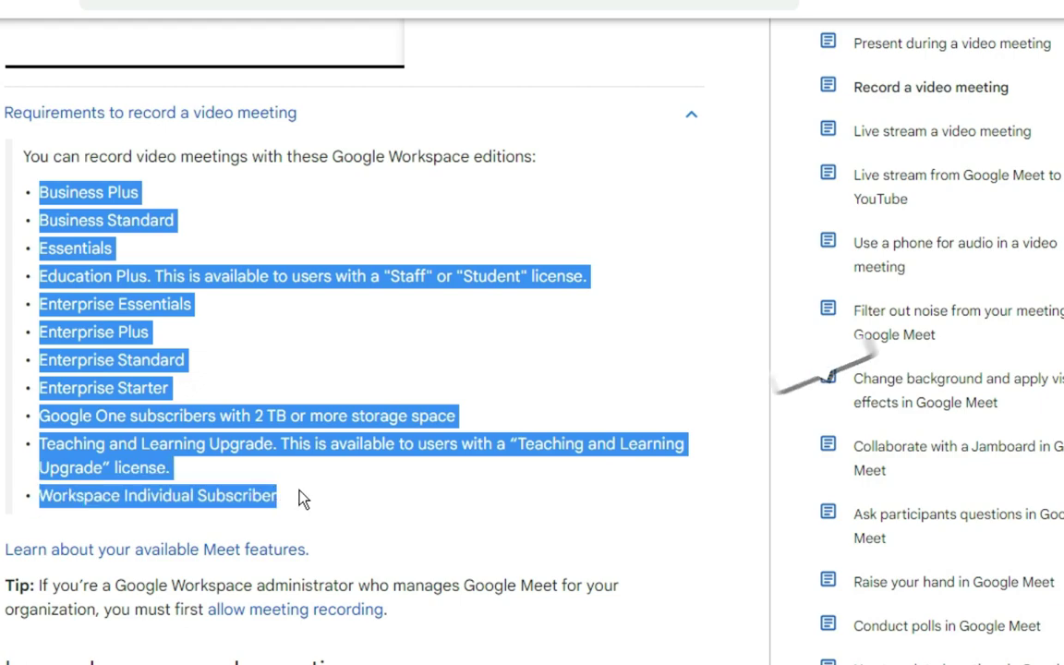
{"action": "left_click", "coordinate": [298, 495]}
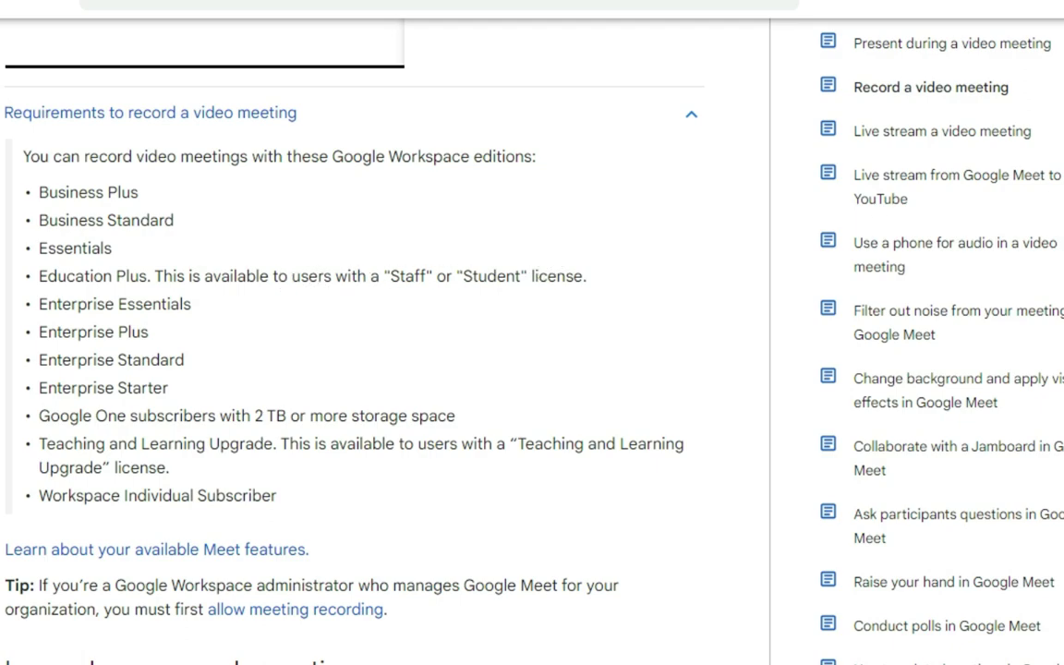
{"action": "scroll", "coordinate": [117, 571], "scroll_direction": "up", "scroll_amount": 4}
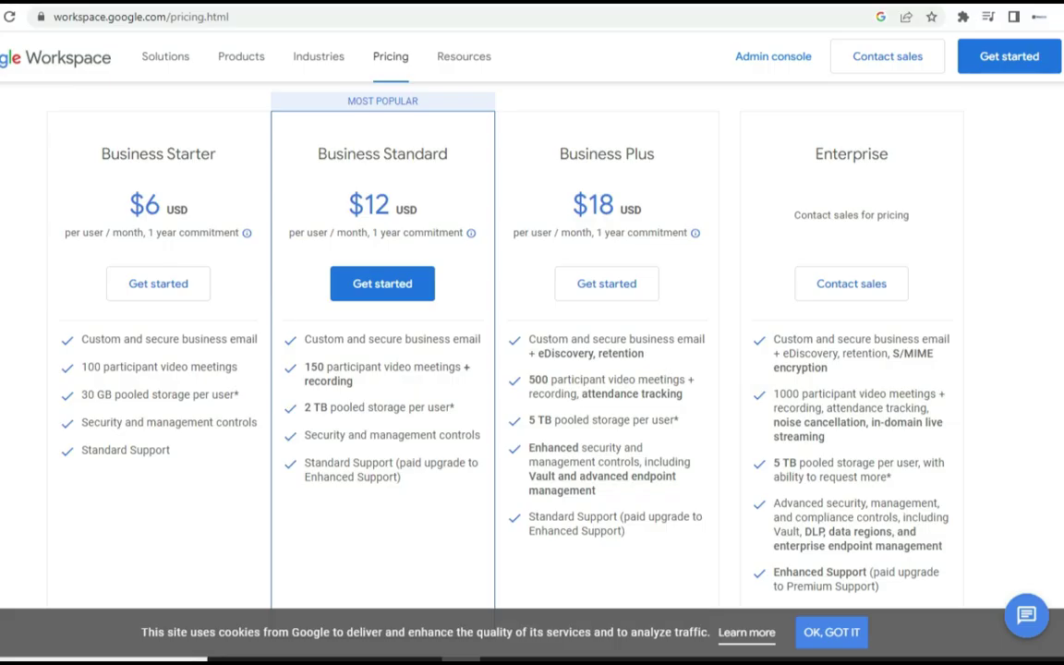
{"action": "scroll", "coordinate": [533, 370], "scroll_direction": "up", "scroll_amount": 1}
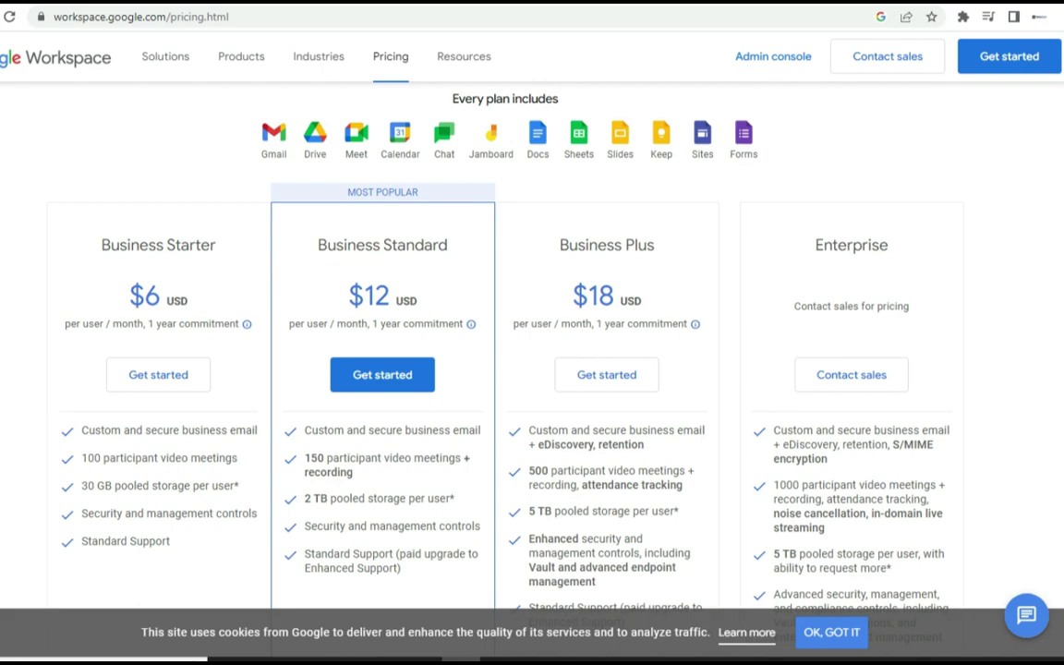
{"action": "scroll", "coordinate": [1059, 113], "scroll_direction": "up", "scroll_amount": 1}
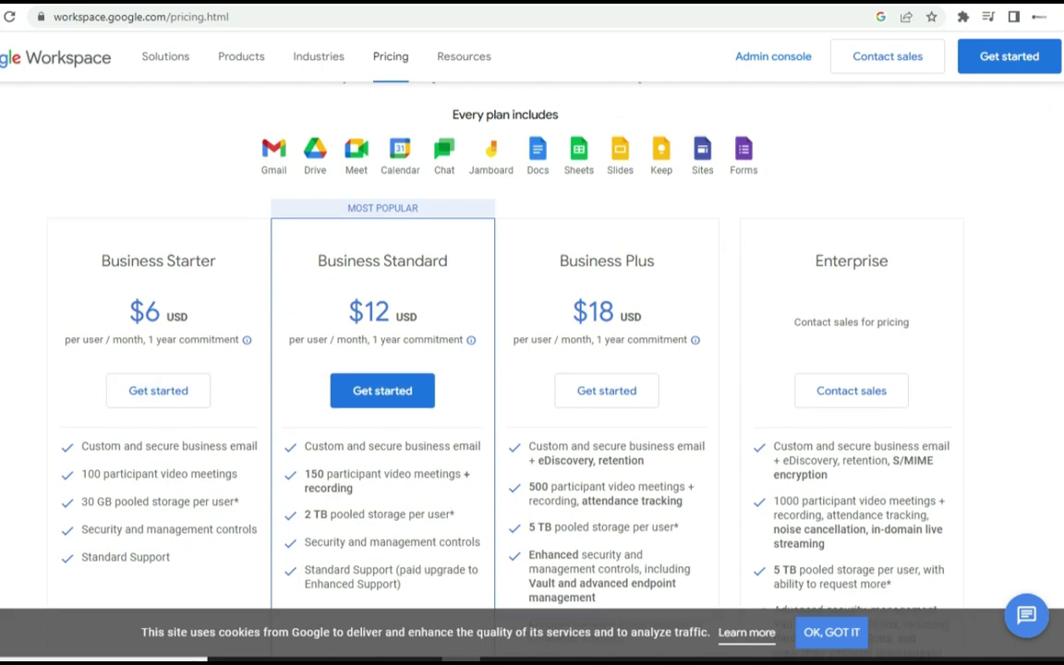
{"action": "scroll", "coordinate": [467, 193], "scroll_direction": "down", "scroll_amount": 1}
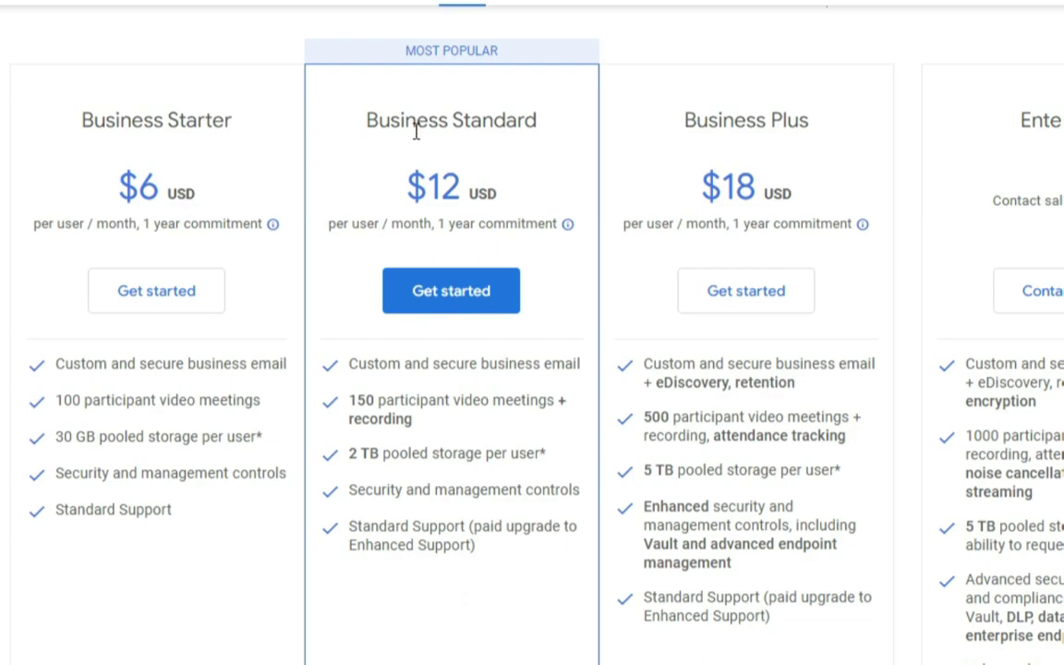
{"action": "left_click", "coordinate": [453, 186]}
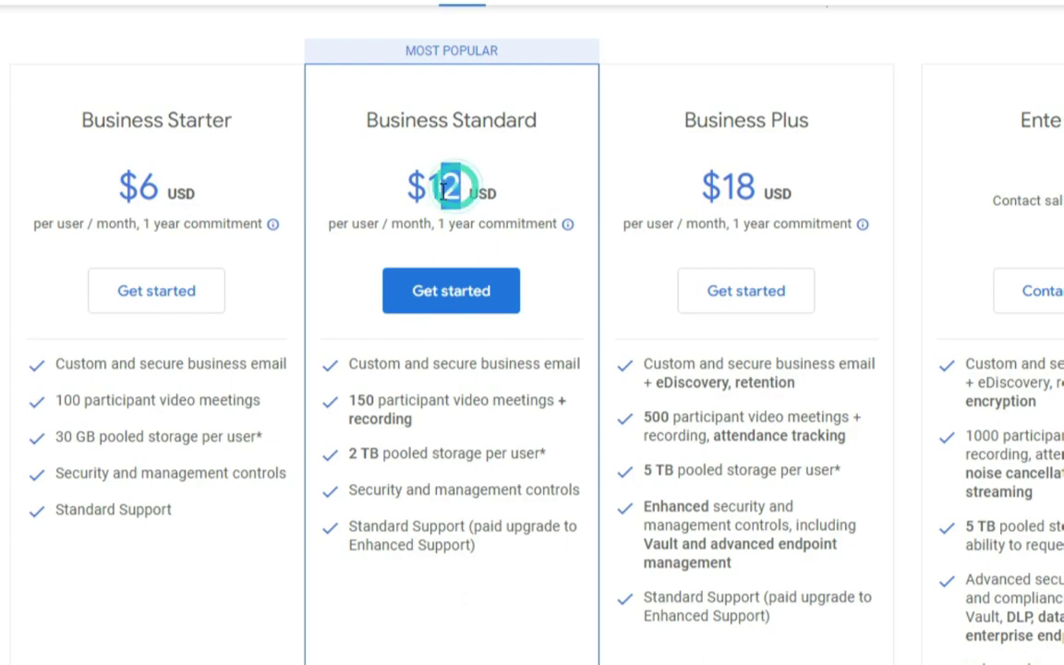
{"action": "left_click", "coordinate": [503, 195]}
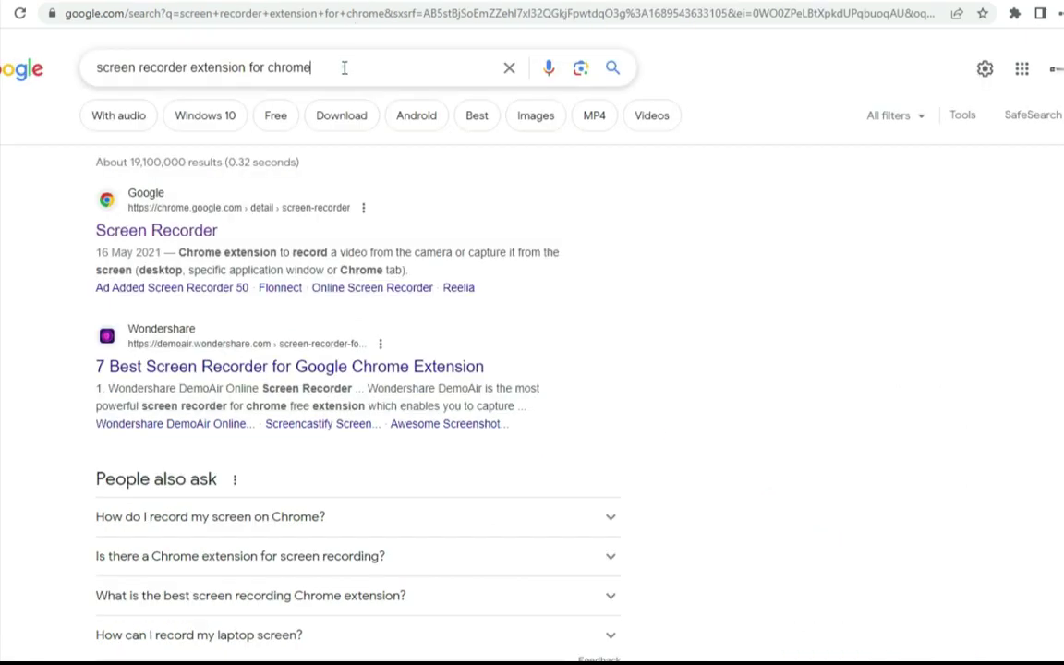
- Open the Chrome Web Store Screen Recorder result from the 'screen recorder extension for chrome' search
{"action": "mouse_move", "coordinate": [349, 70]}
{"action": "left_mouse_down"}
{"action": "mouse_move", "coordinate": [90, 81]}
{"action": "mouse_move", "coordinate": [348, 82]}
{"action": "left_mouse_up"}
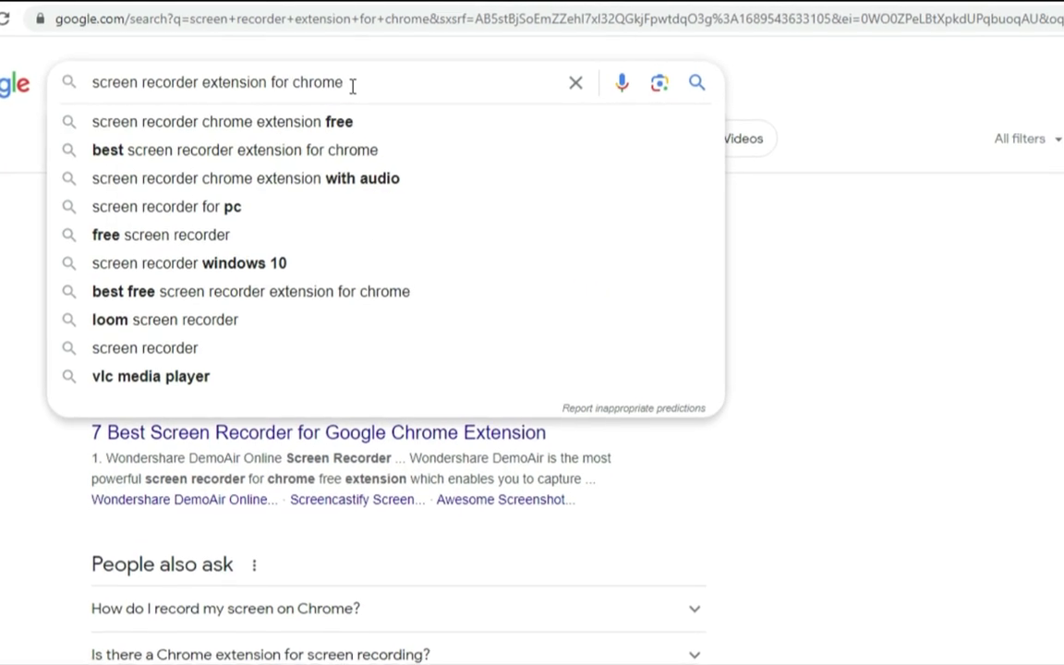
{"action": "left_click", "coordinate": [874, 182]}
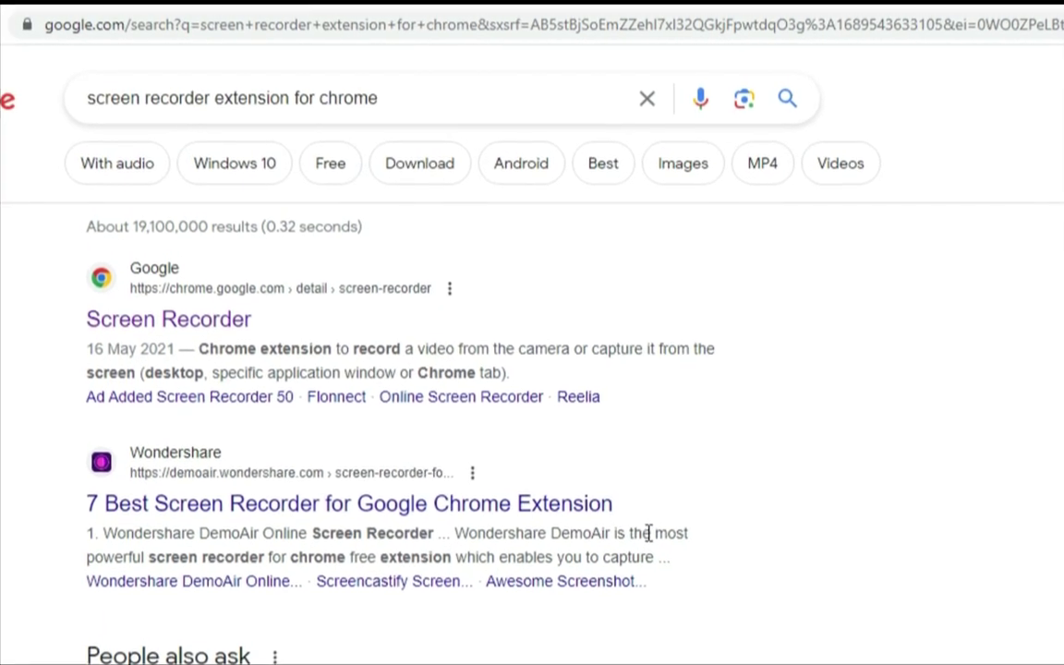
{"action": "left_click", "coordinate": [417, 99]}
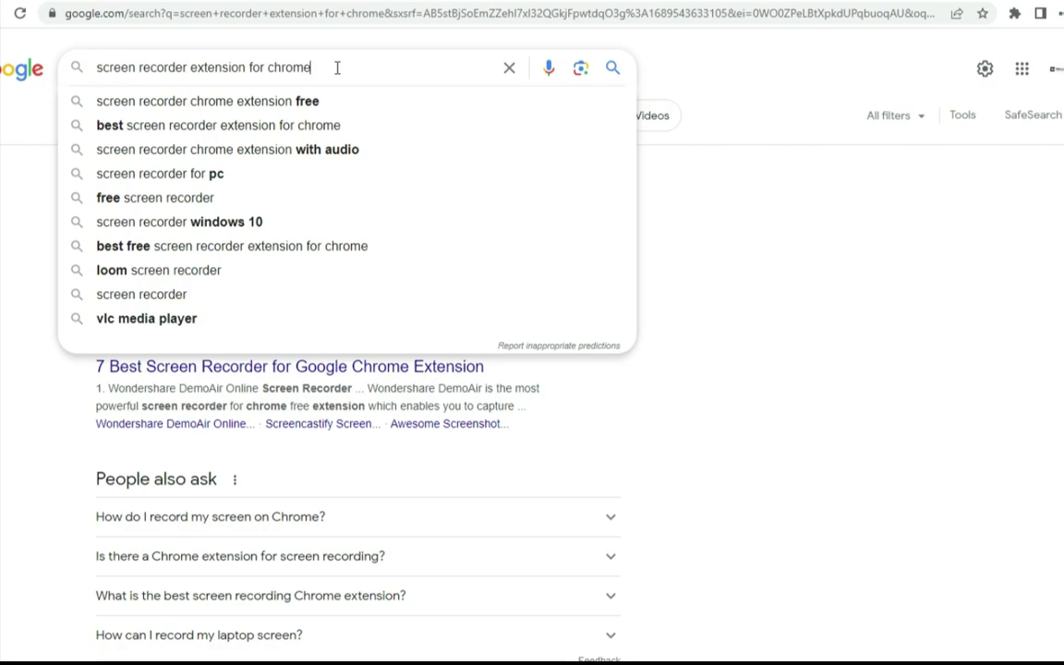
{"action": "left_click", "coordinate": [708, 192]}
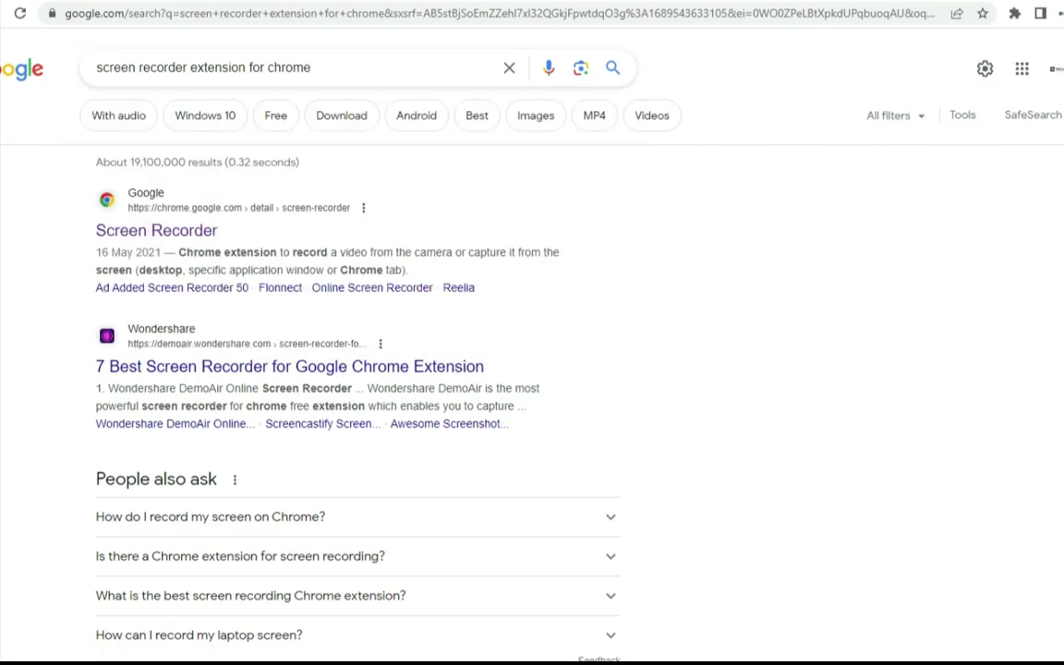
{"action": "scroll", "coordinate": [708, 191], "scroll_direction": "down", "scroll_amount": 1}
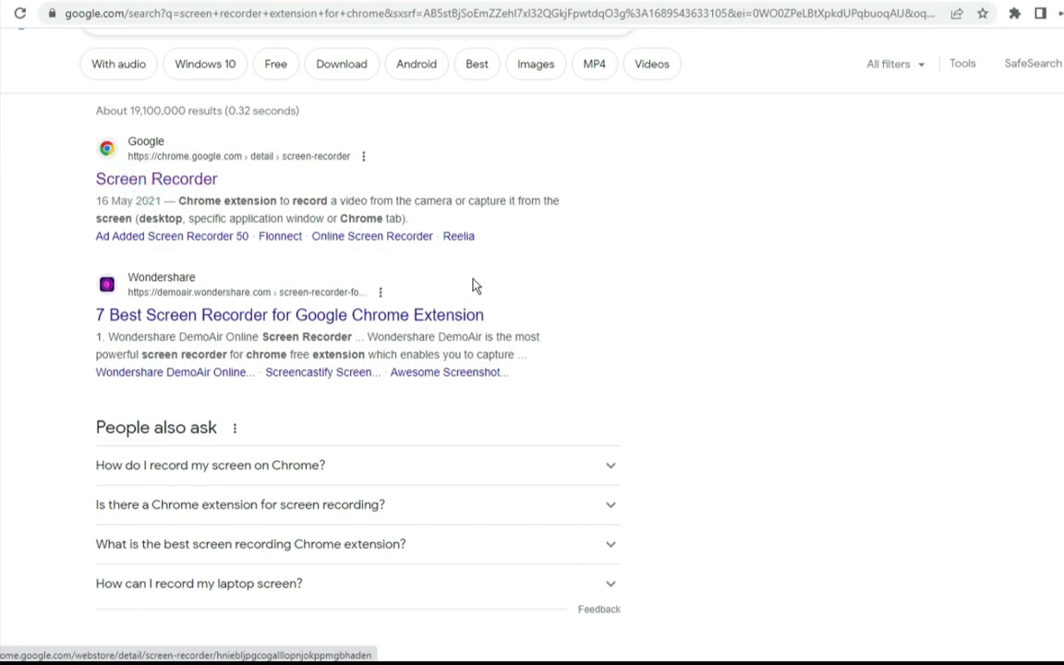
{"action": "left_click", "coordinate": [204, 182]}
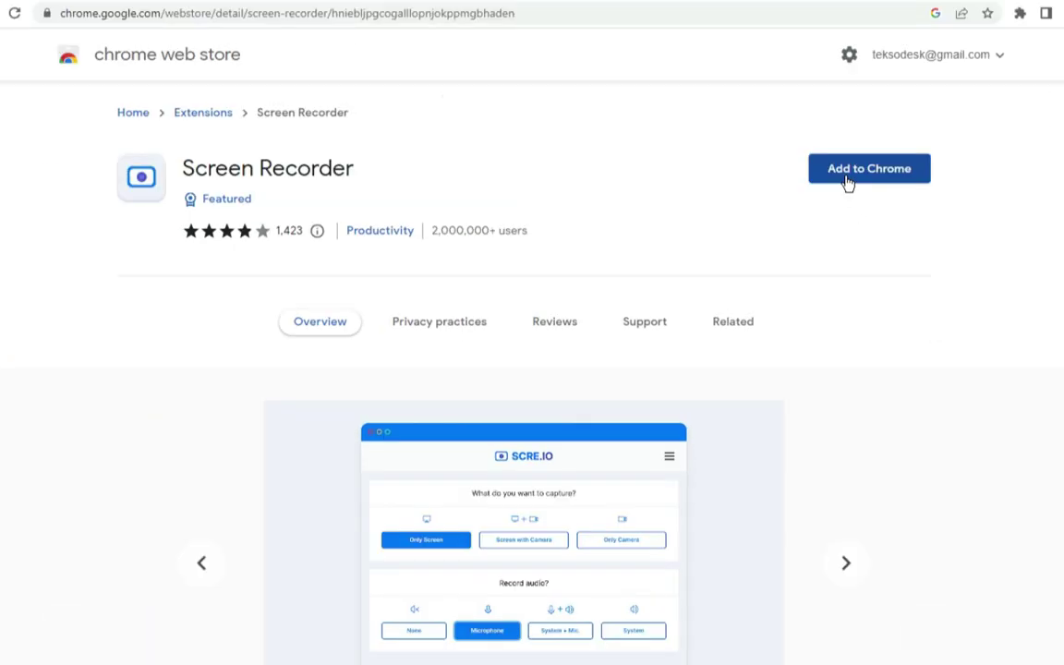
- Add Screen Recorder to Chrome, confirm it, and check it in the Extensions menu
{"action": "left_click", "coordinate": [848, 182]}
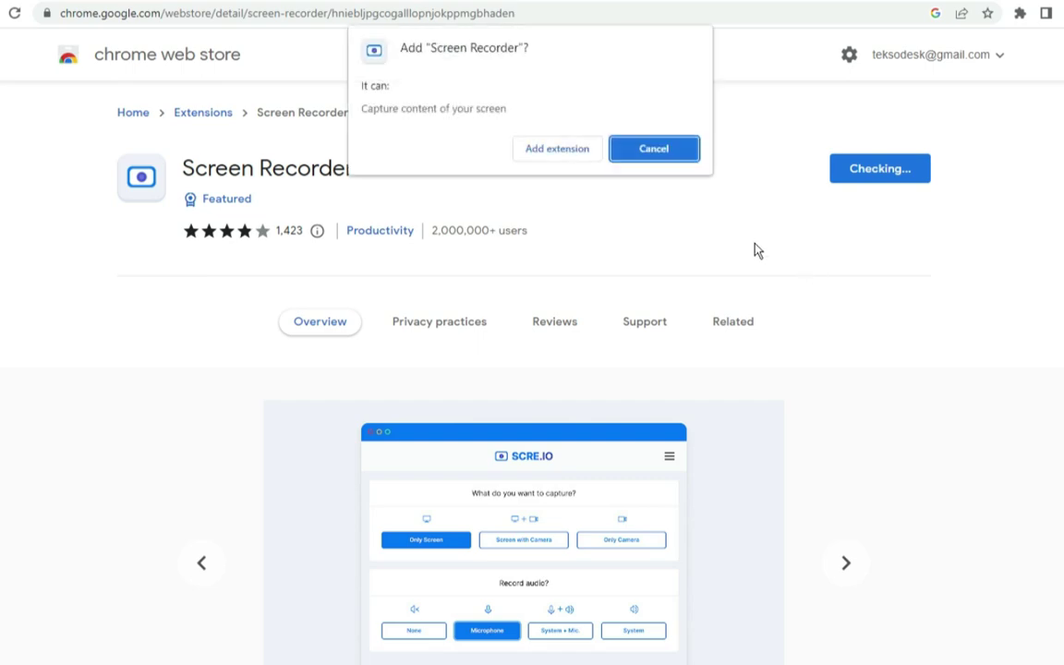
{"action": "left_click", "coordinate": [543, 151]}
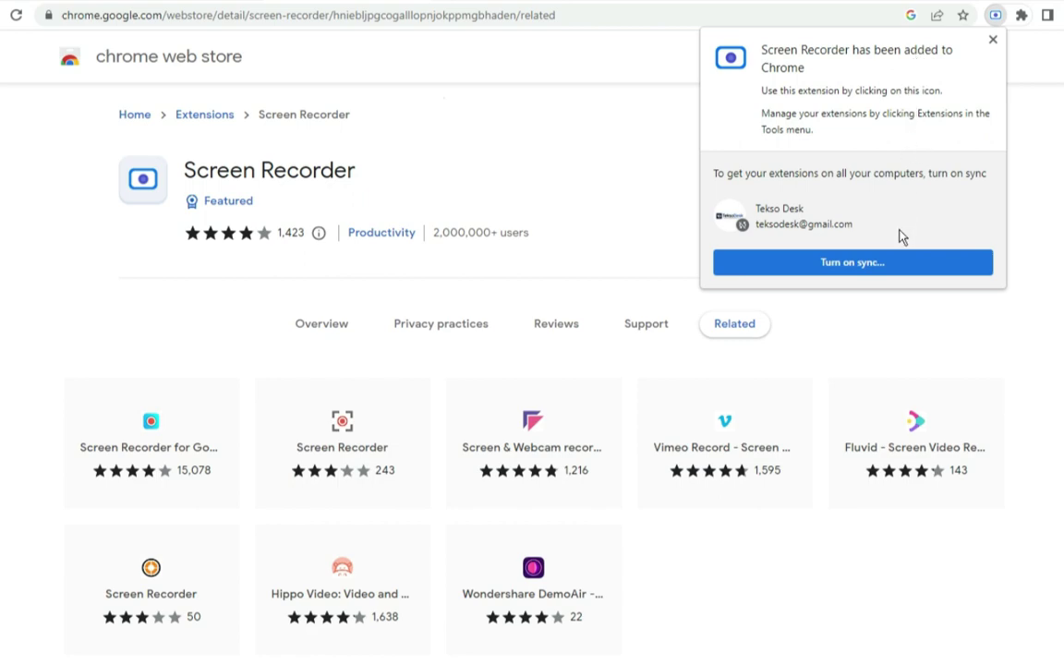
{"action": "left_click", "coordinate": [993, 41]}
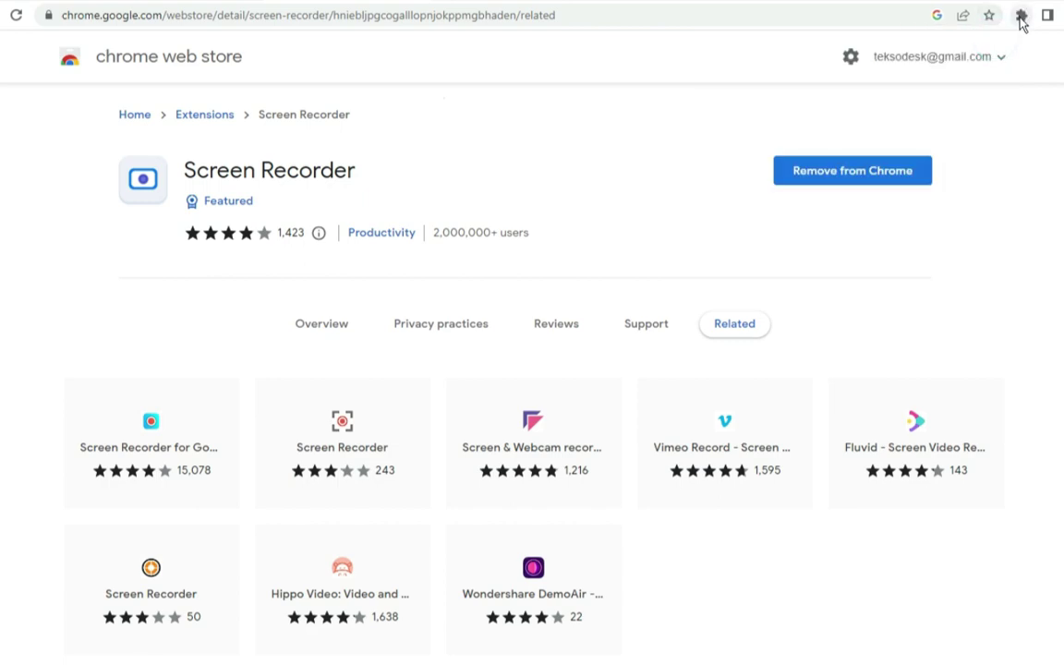
{"action": "left_click", "coordinate": [1021, 19]}
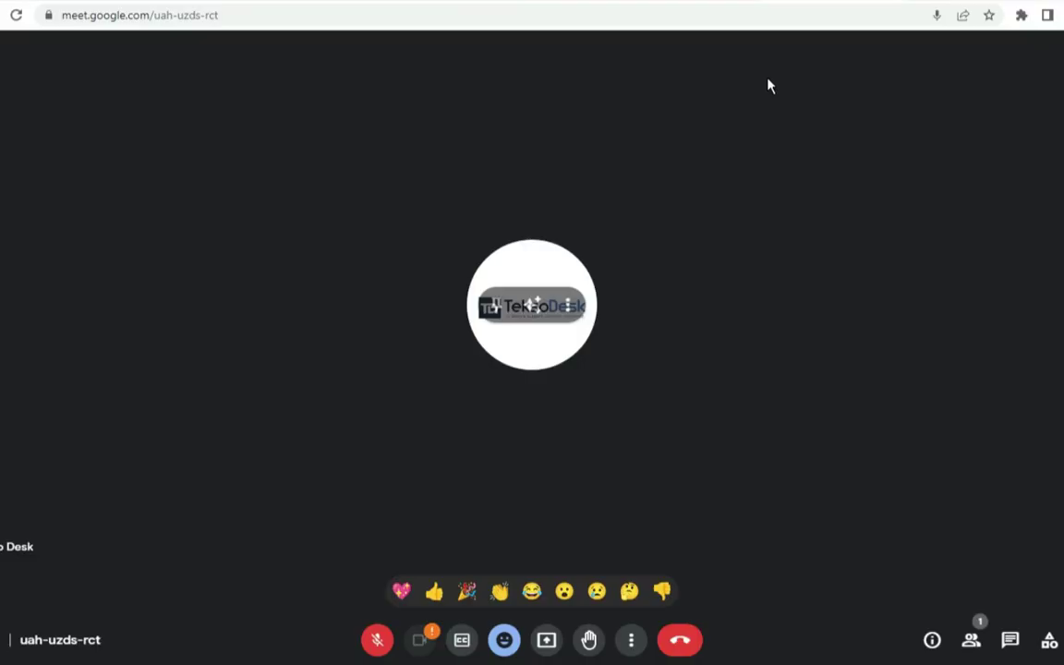
- Show the Meet call's More options menu, which reports recording is unavailable
{"action": "left_click", "coordinate": [1021, 16]}
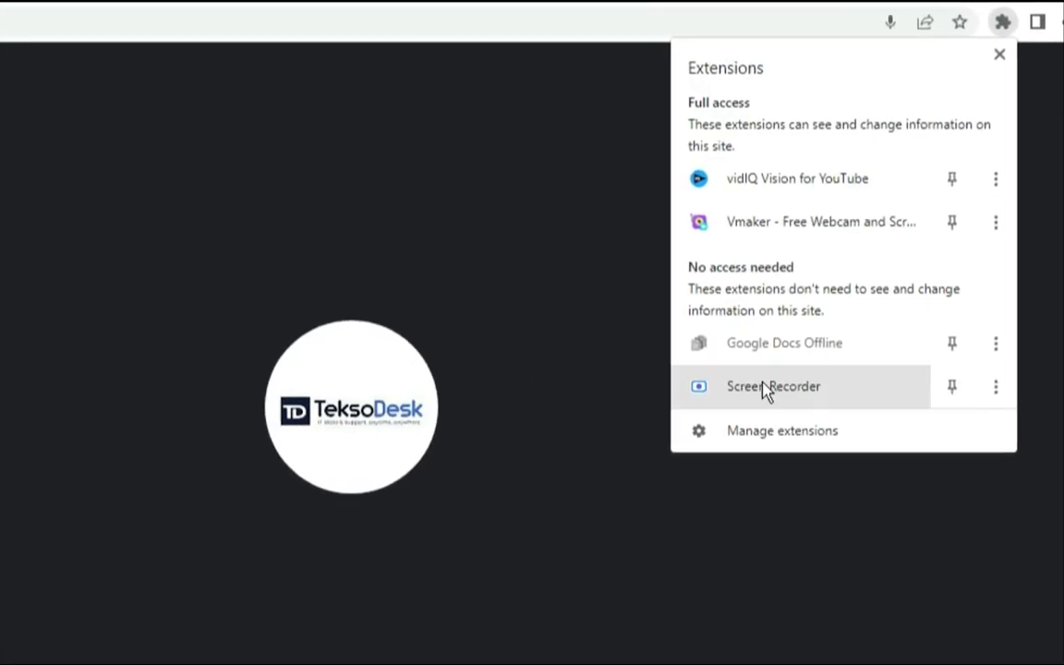
{"action": "left_click", "coordinate": [640, 157]}
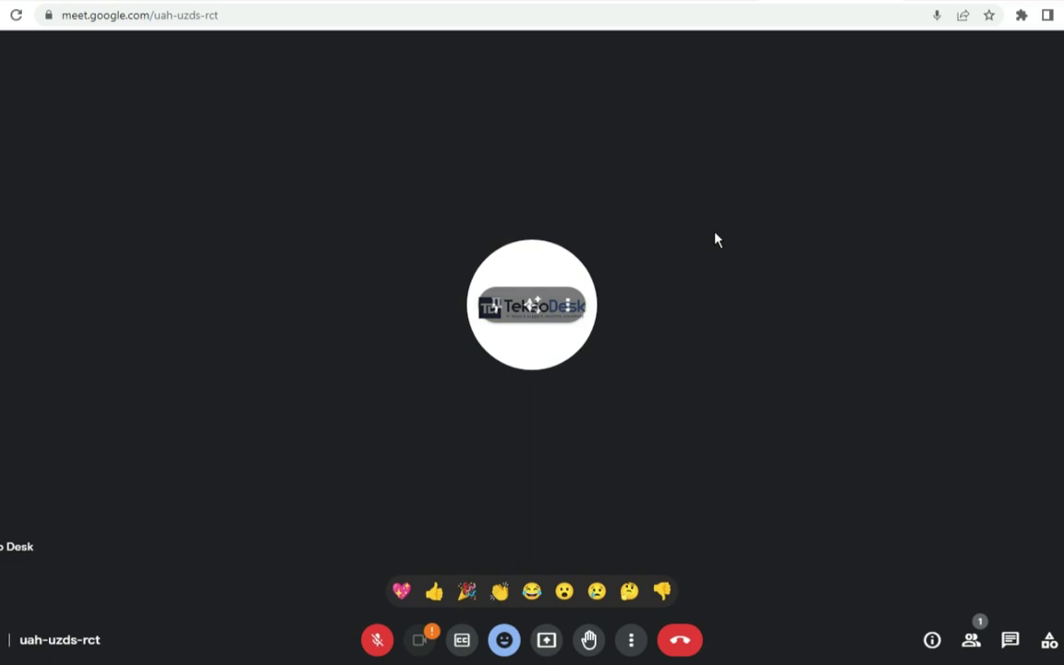
{"action": "left_click", "coordinate": [632, 640]}
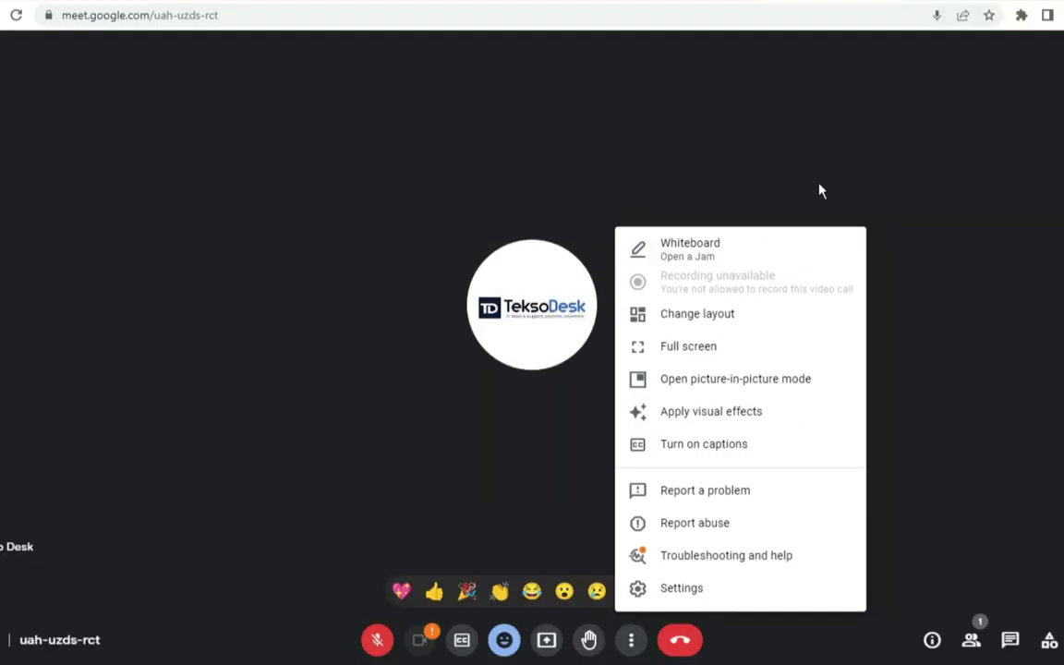
- Close the More options menu showing 'Recording unavailable'
{"action": "left_click", "coordinate": [983, 108]}
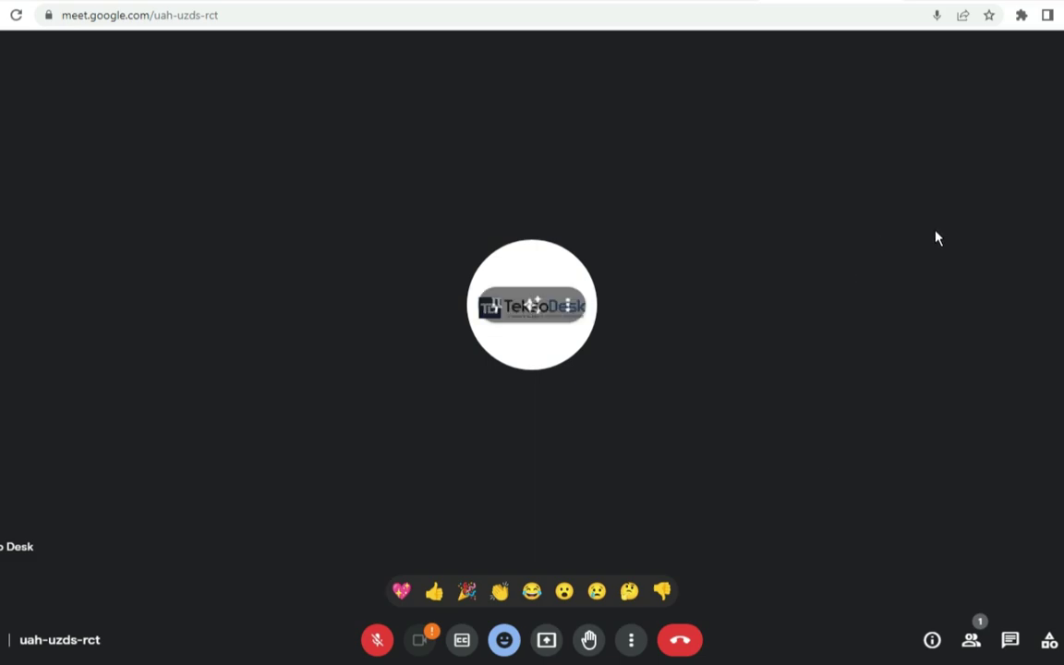
- Launch Screen Recorder from the Extensions menu and set the capture to Only Screen
{"action": "left_click", "coordinate": [1020, 16]}
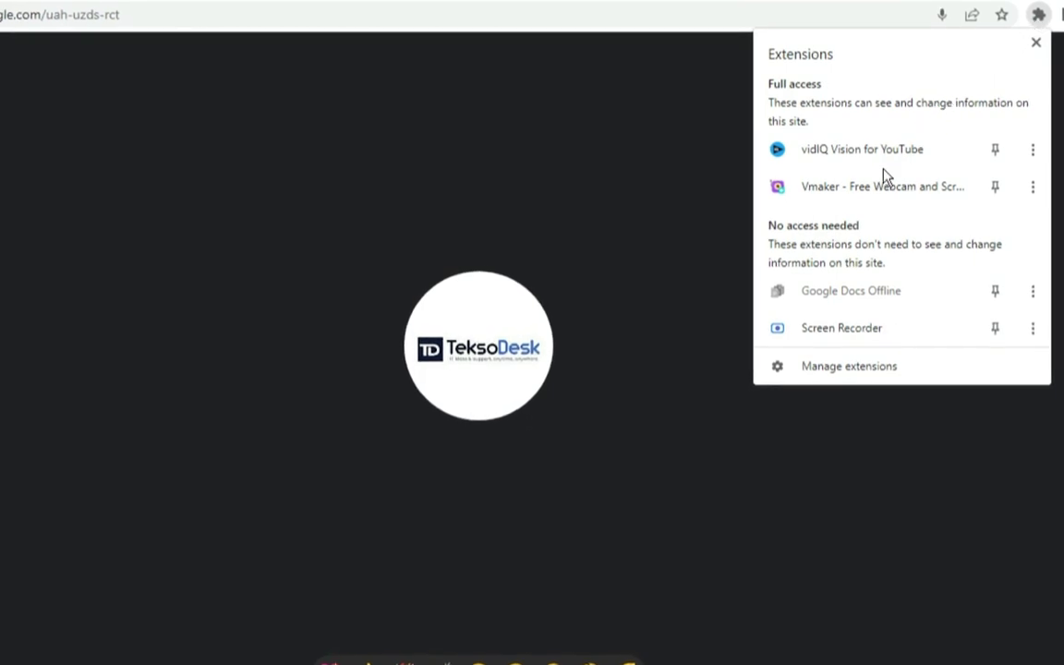
{"action": "left_click", "coordinate": [822, 329]}
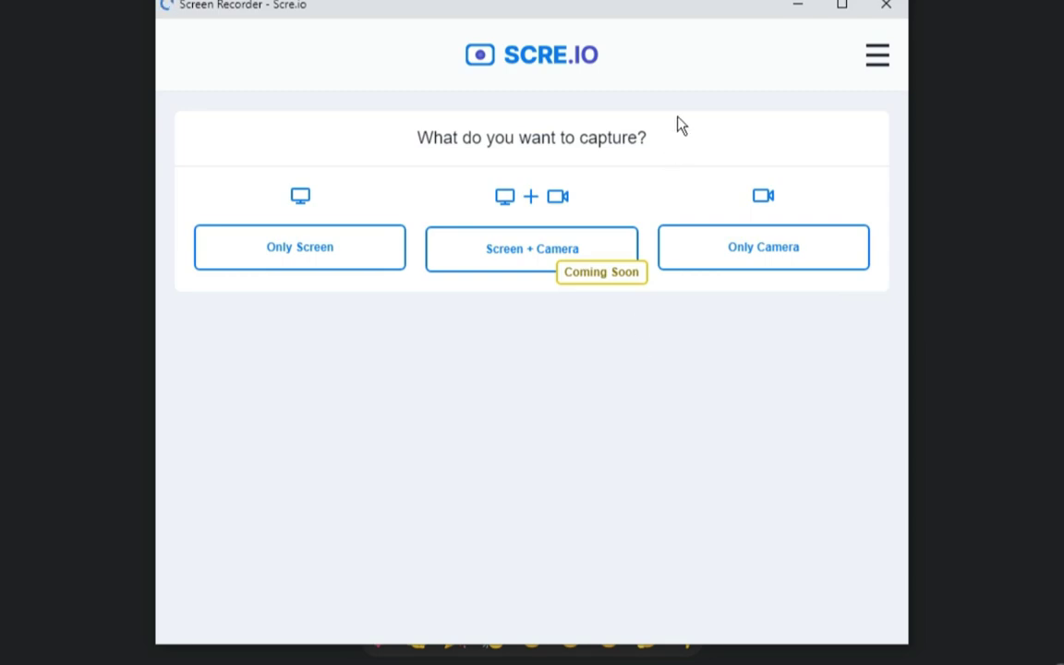
{"action": "left_click", "coordinate": [700, 12]}
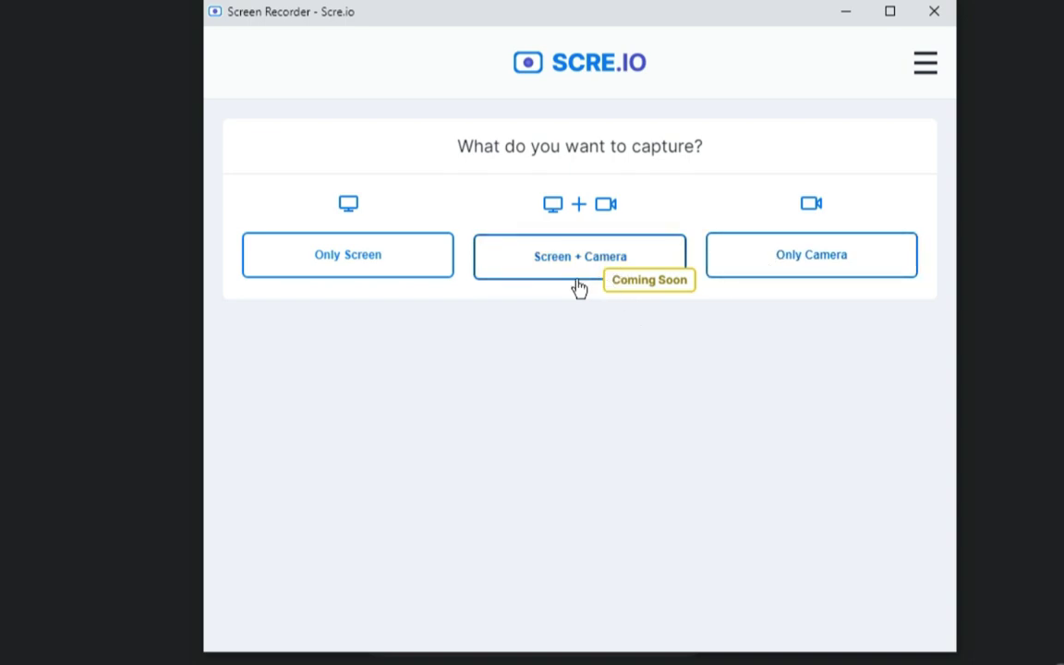
{"action": "left_click", "coordinate": [331, 269]}
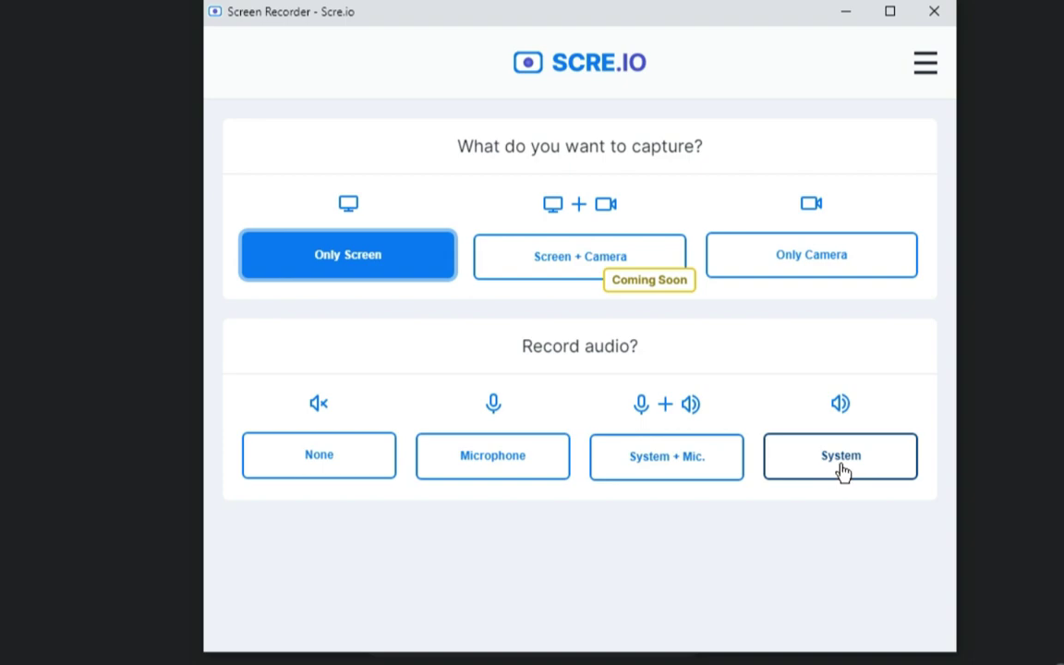
- Choose System + Mic. audio, start recording, and allow microphone access
{"action": "left_click", "coordinate": [647, 469]}
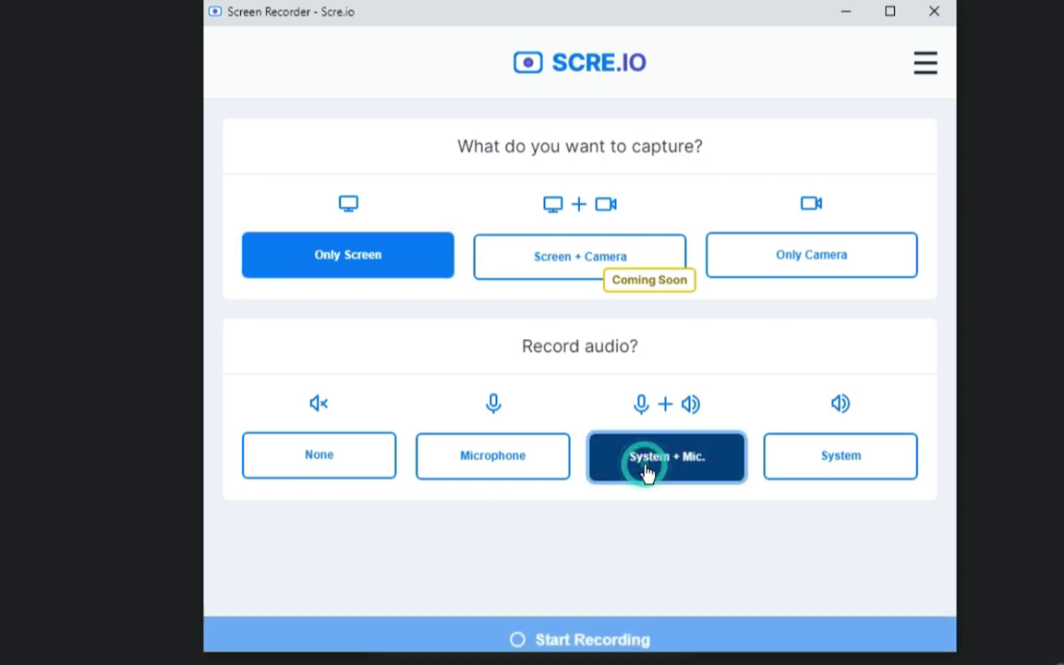
{"action": "left_click", "coordinate": [557, 636]}
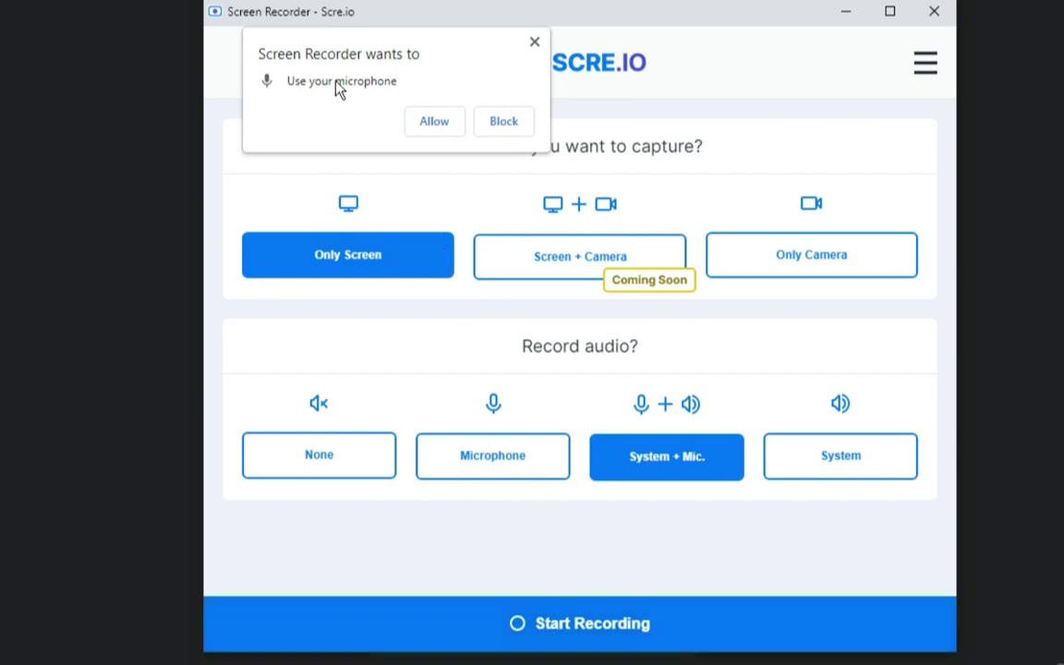
{"action": "left_click", "coordinate": [436, 134]}
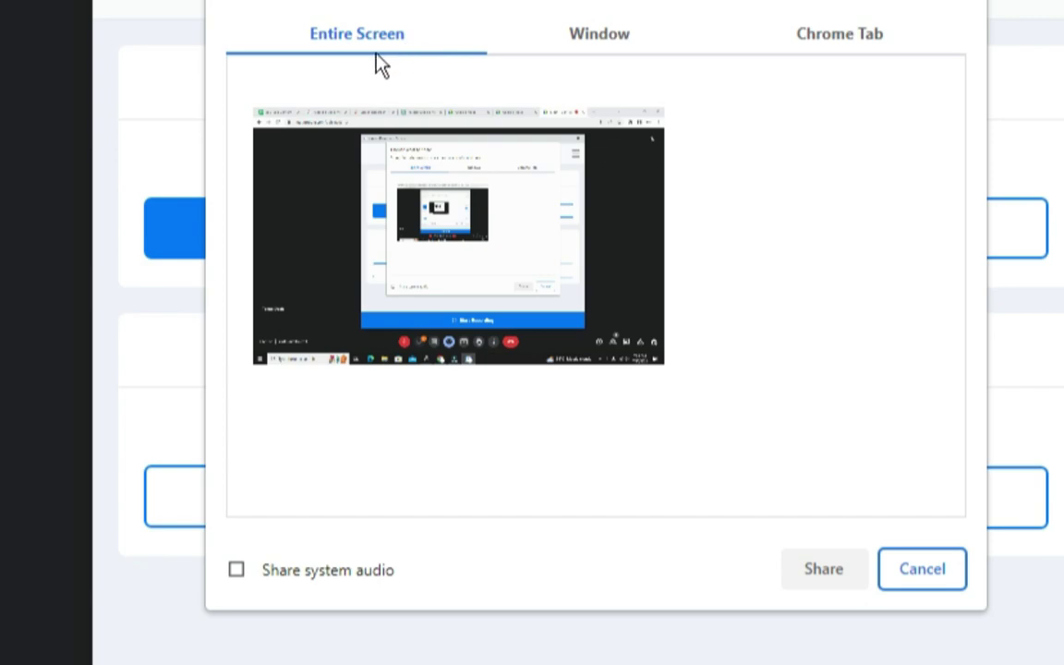
- Select the Google Meet window under Window and share it to the recorder
{"action": "left_click", "coordinate": [603, 41]}
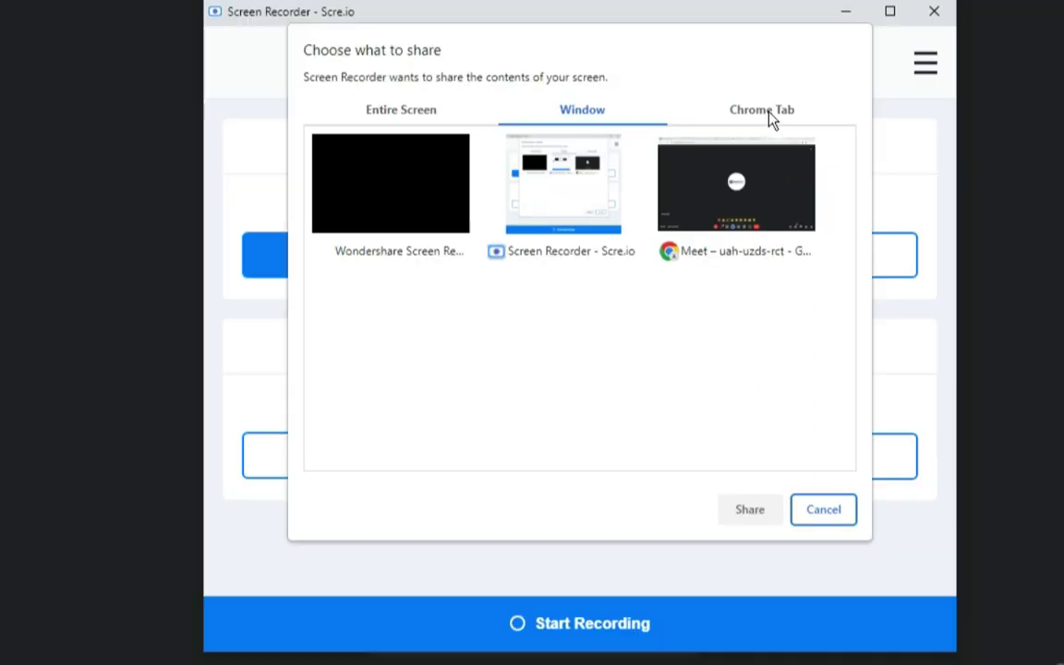
{"action": "left_click", "coordinate": [850, 38]}
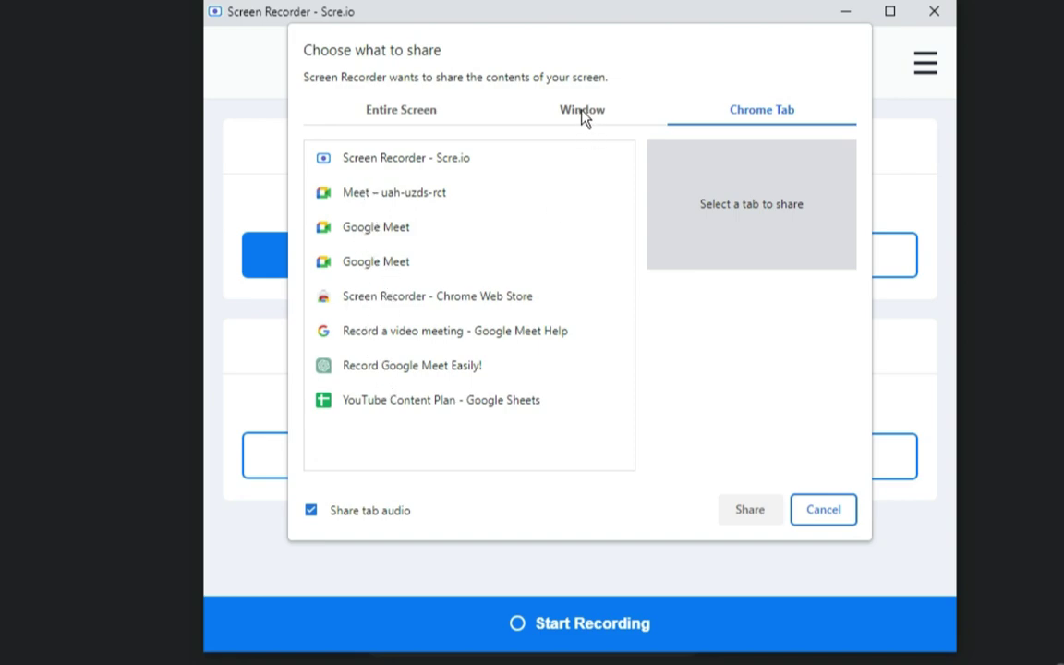
{"action": "left_click", "coordinate": [424, 117]}
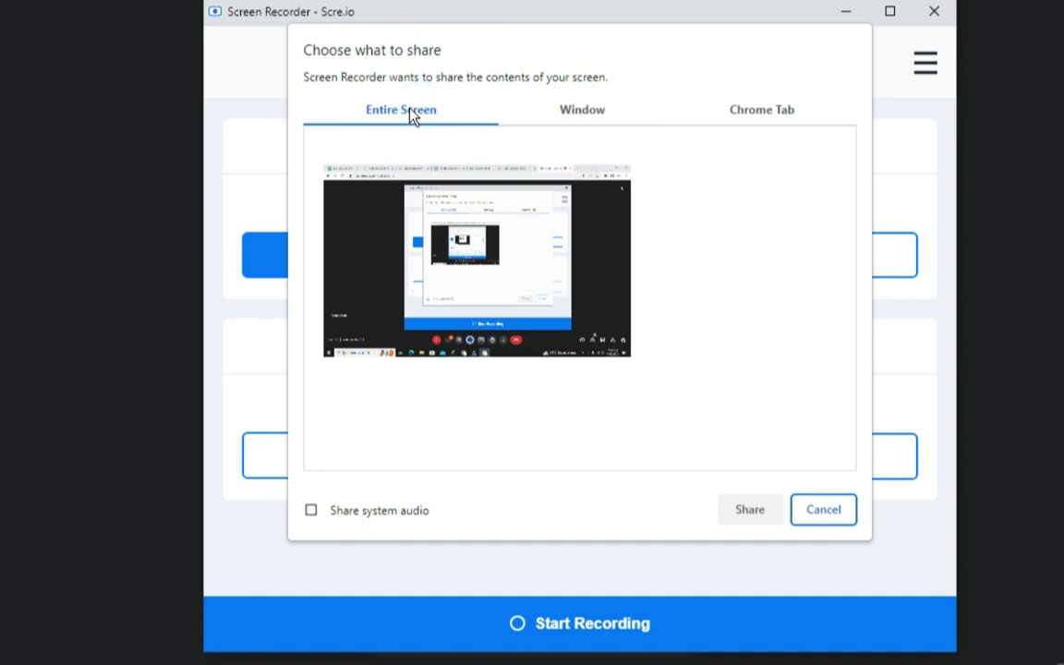
{"action": "left_click", "coordinate": [588, 117]}
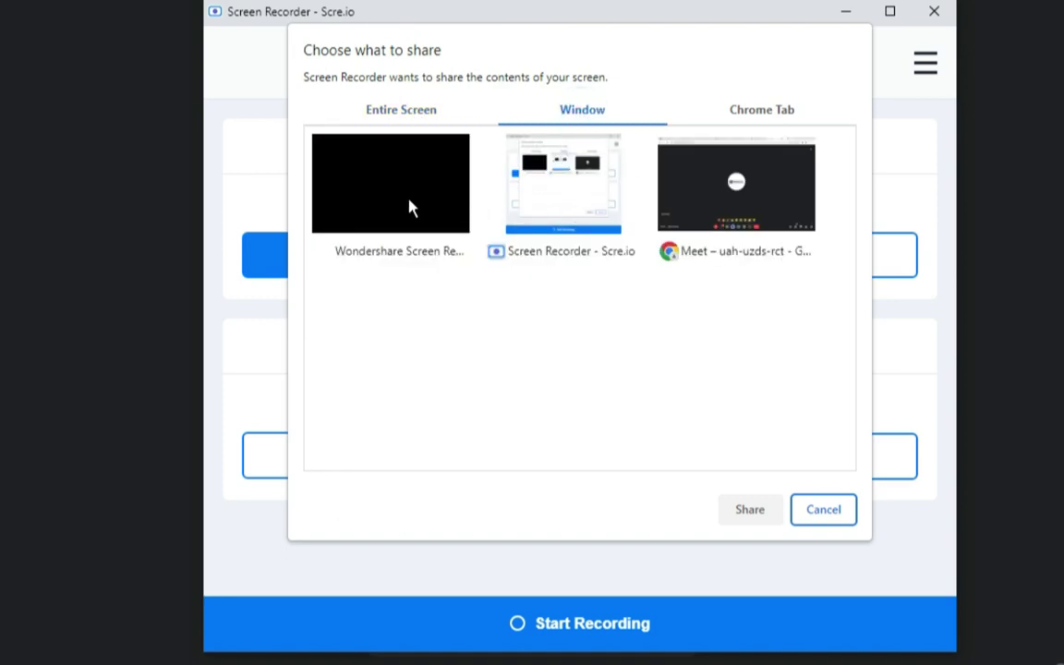
{"action": "left_click", "coordinate": [718, 224]}
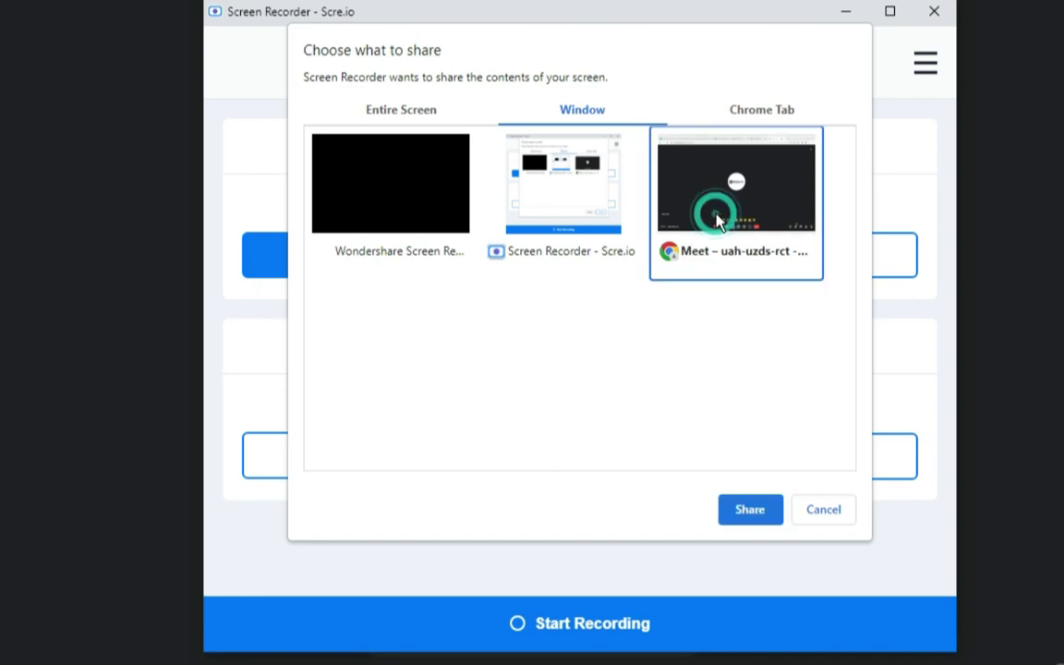
{"action": "left_click", "coordinate": [751, 510]}
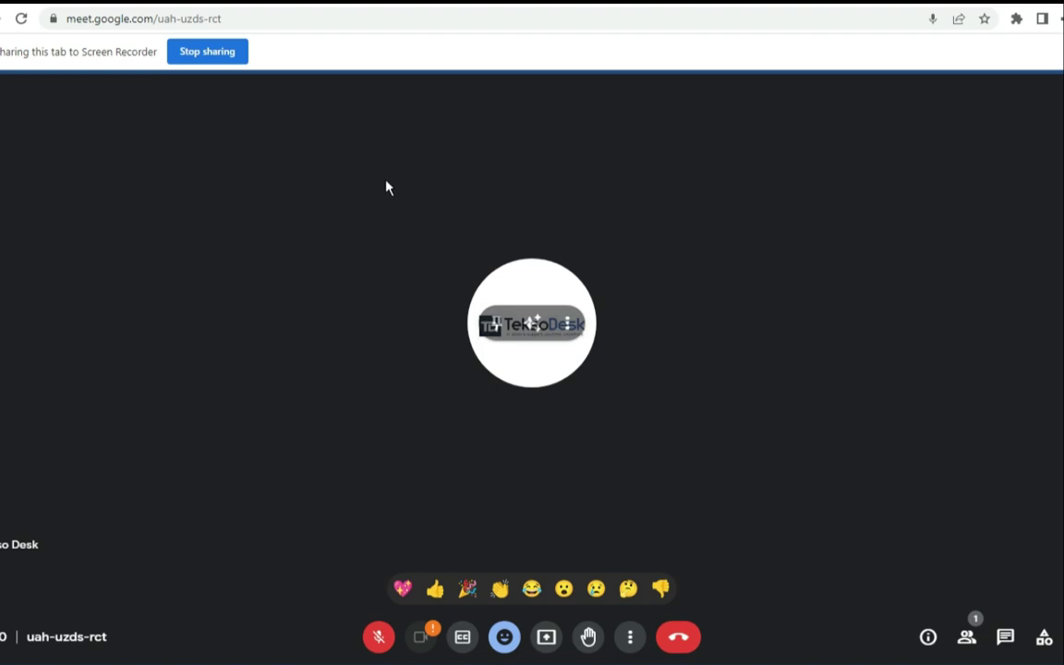
- Stop the recording, play back the captured video, and save it as screen-capture.webm
{"action": "left_click", "coordinate": [196, 63]}
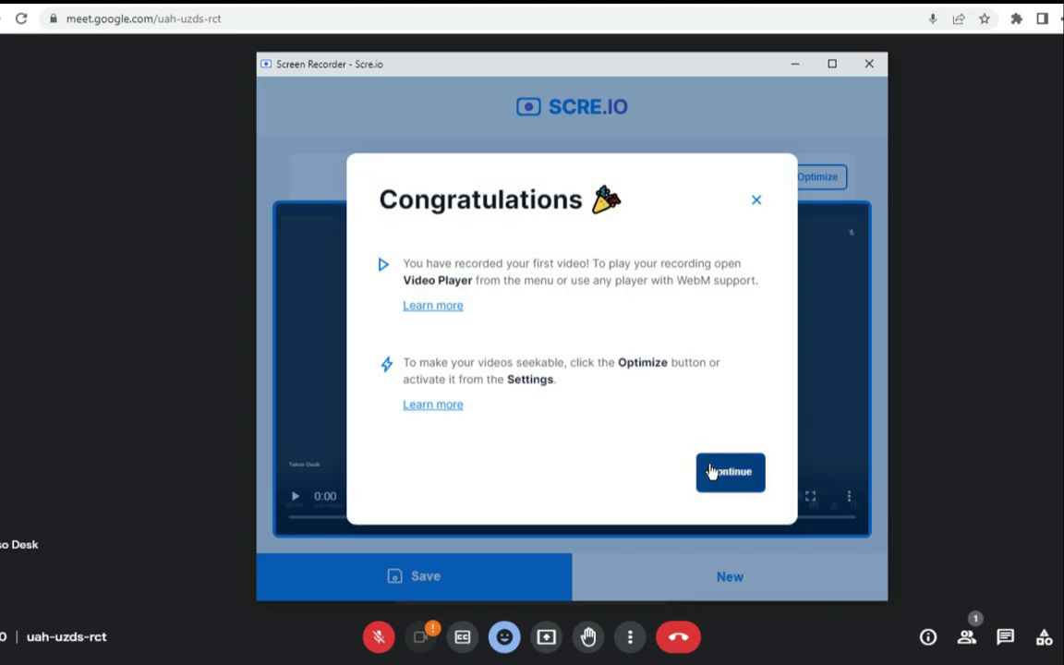
{"action": "left_click", "coordinate": [711, 472]}
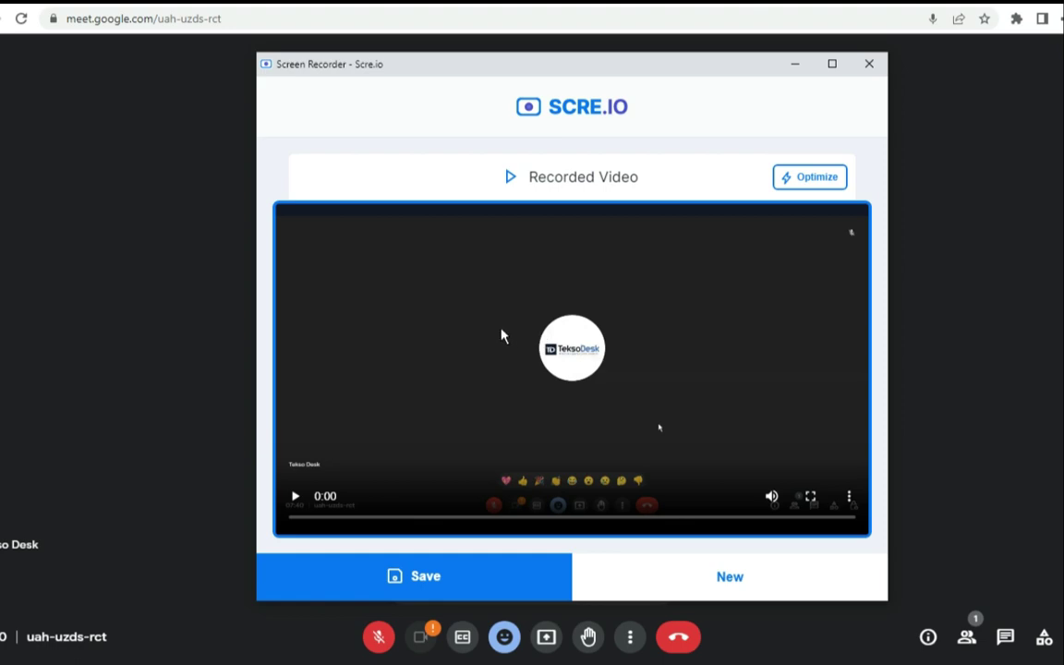
{"action": "left_click", "coordinate": [297, 498]}
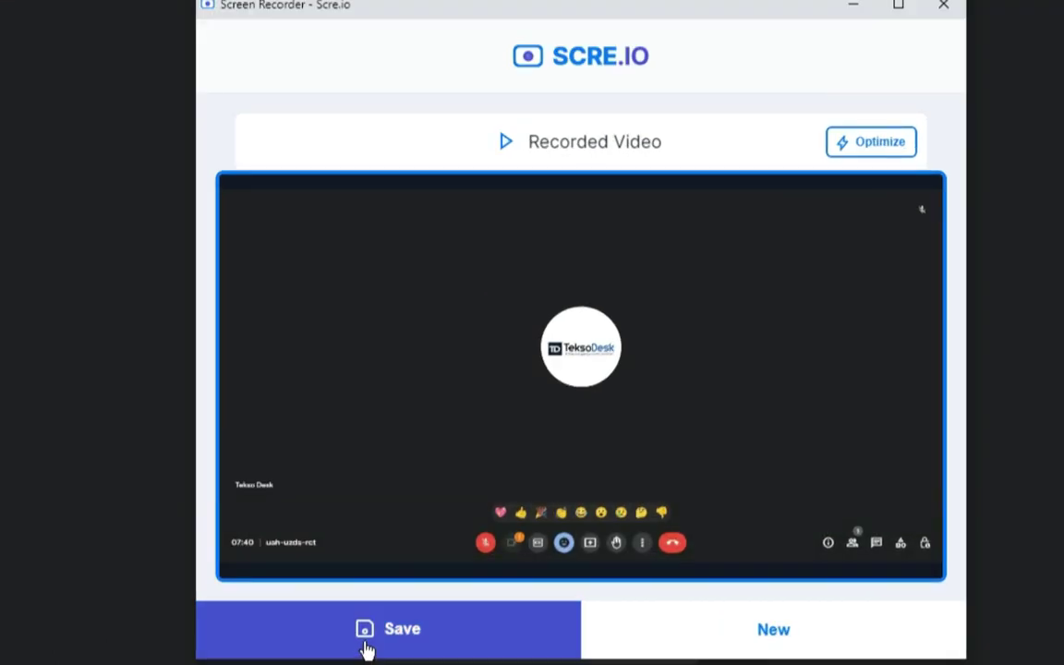
{"action": "left_click", "coordinate": [367, 651]}
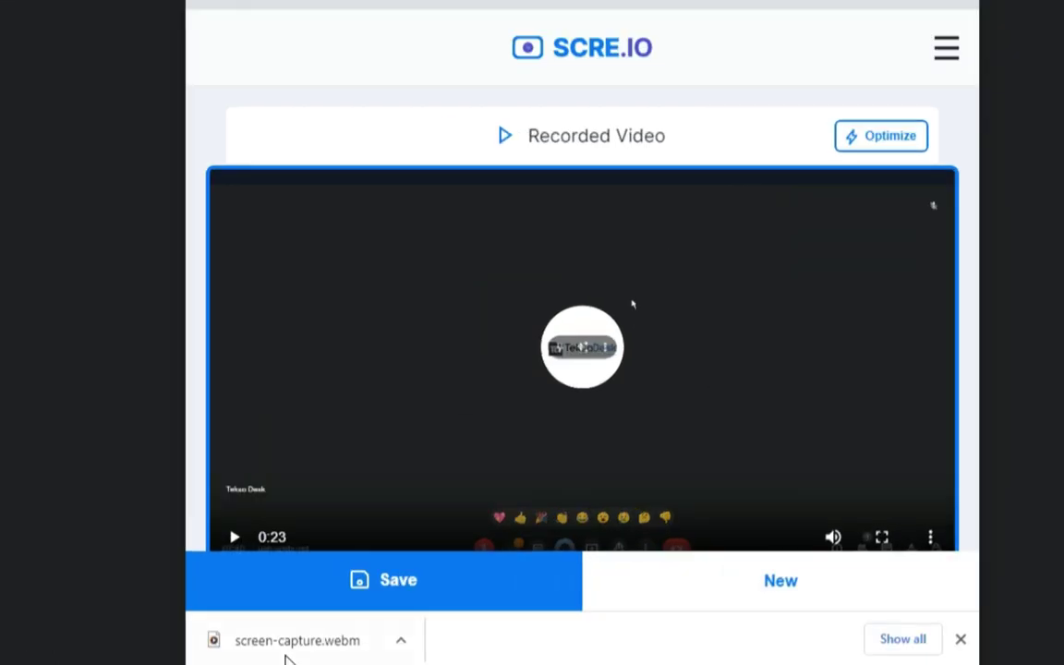
- Show the downloaded screen-capture.webm in the Downloads folder and move that window slightly higher
{"action": "left_click", "coordinate": [428, 579]}
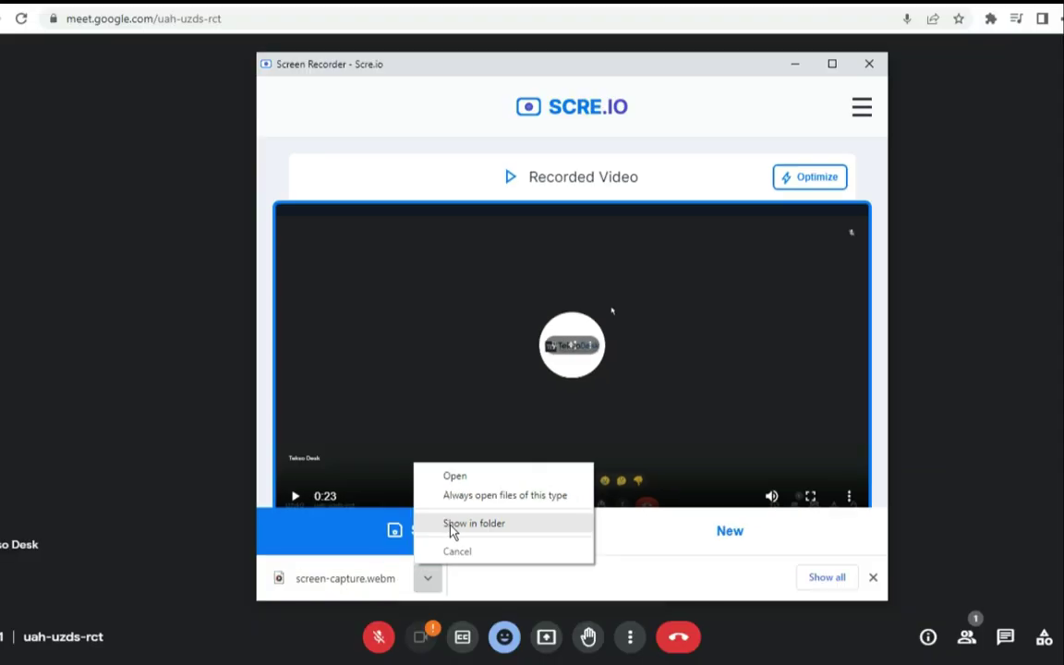
{"action": "left_click", "coordinate": [453, 523]}
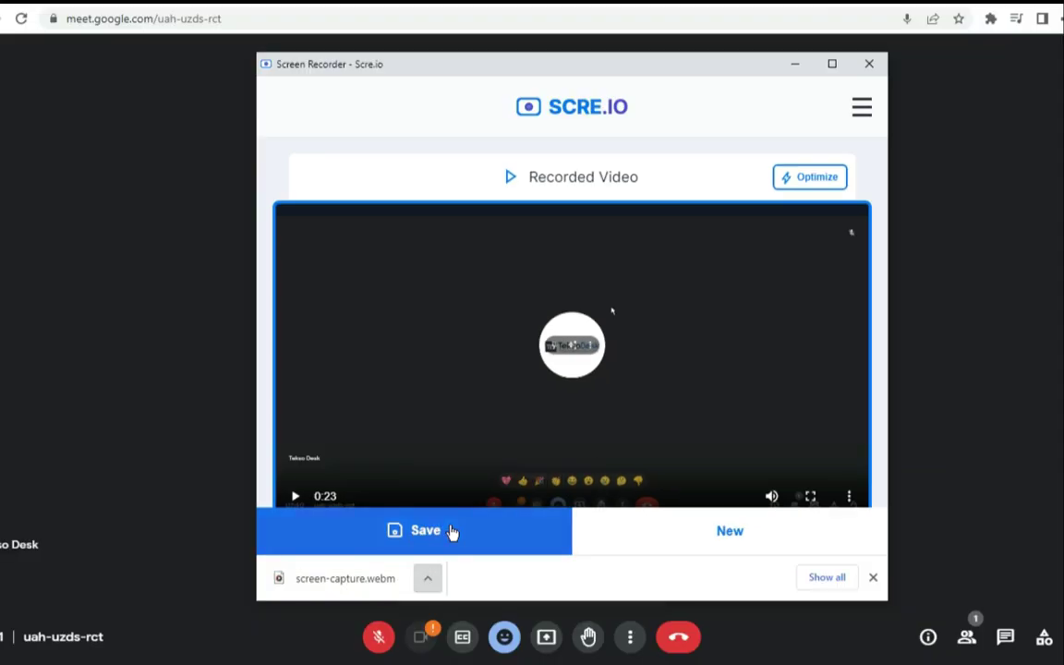
{"action": "left_click", "coordinate": [453, 532]}
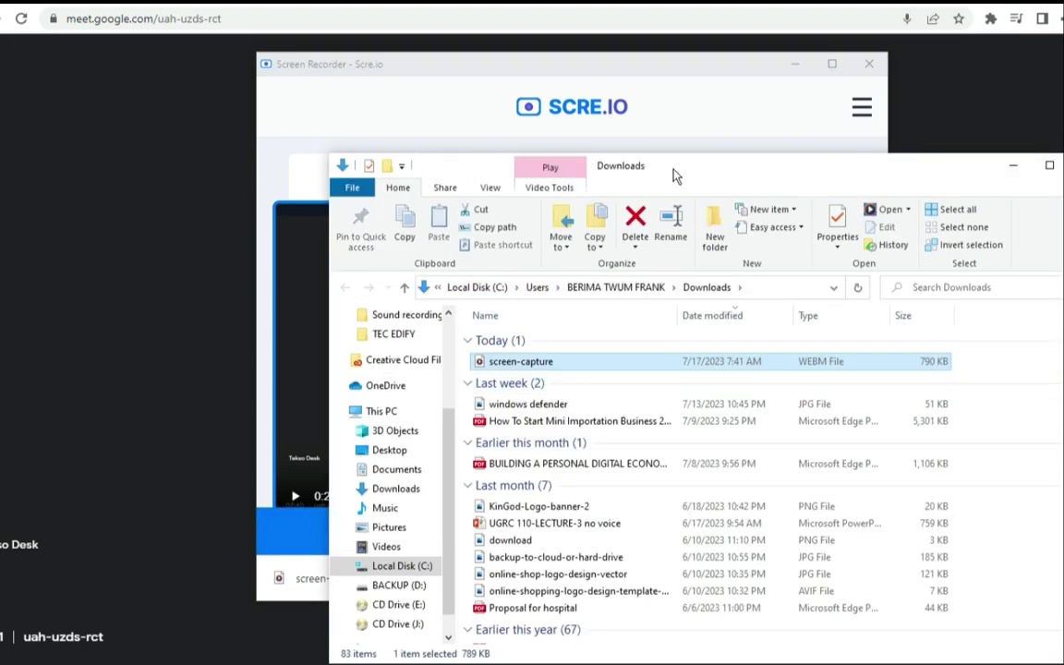
{"action": "left_click_drag", "start_coordinate": [672, 173], "coordinate": [673, 143]}
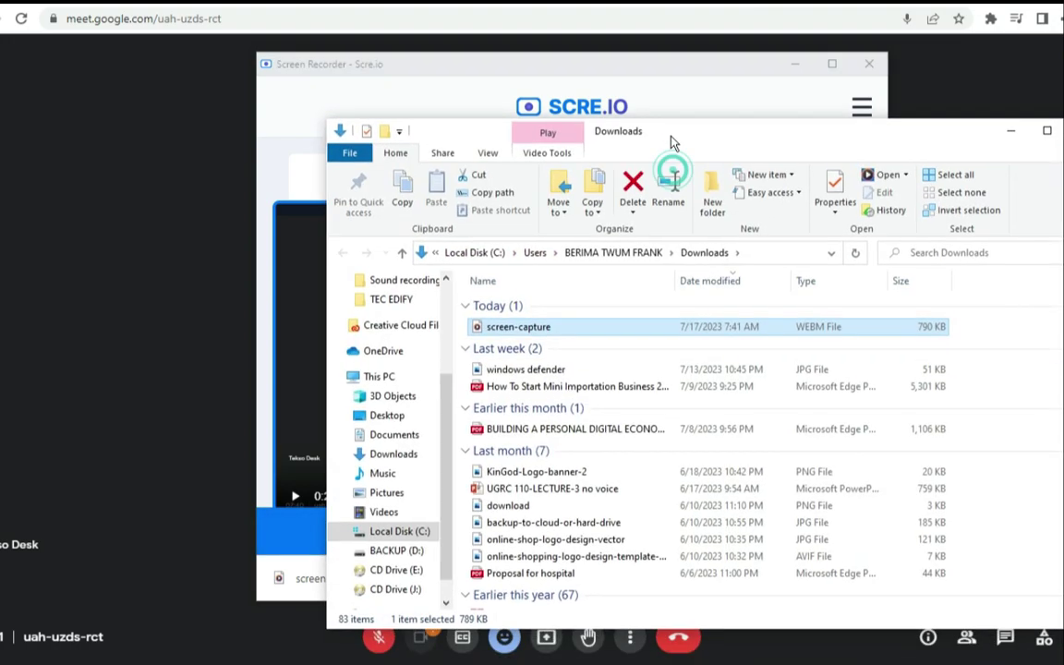
- Play screen-capture in Media Player, check its volume level, then minimize the player
{"action": "double_click", "coordinate": [480, 327]}
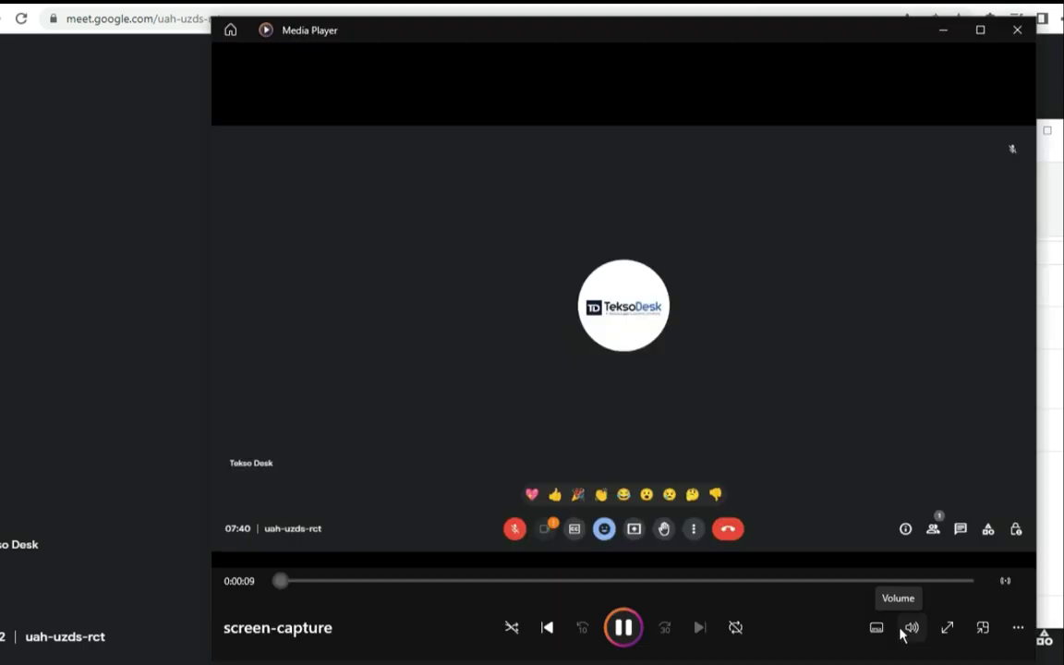
{"action": "left_click", "coordinate": [901, 627]}
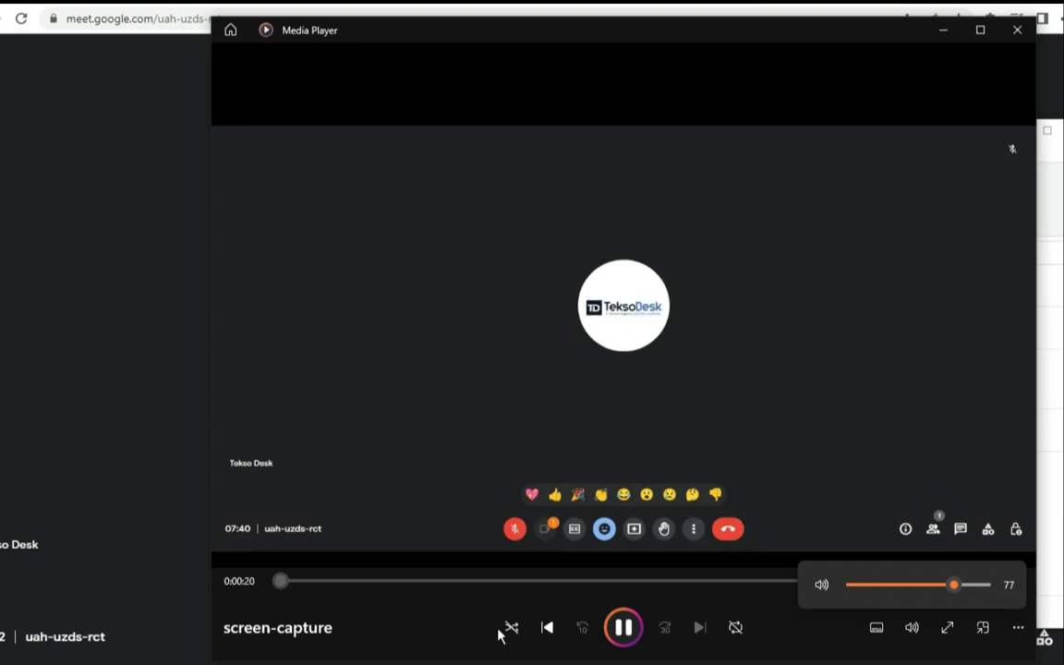
{"action": "left_click", "coordinate": [437, 586]}
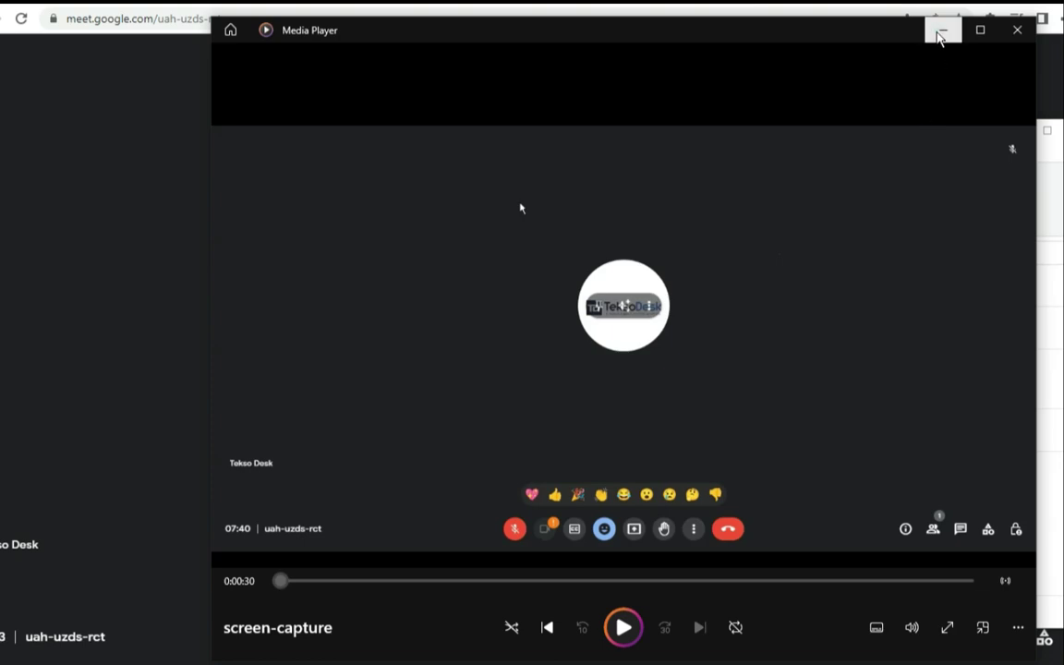
{"action": "left_click", "coordinate": [939, 36]}
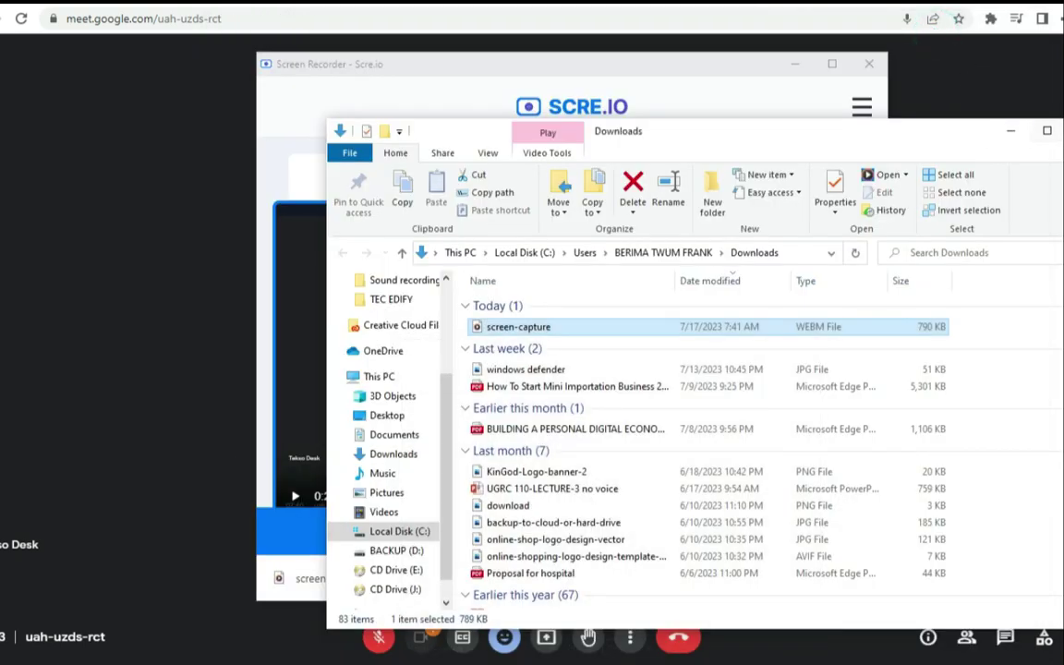
- Minimize the Downloads and Scre.io windows, then reopen and close Screen Recorder from Extensions
{"action": "left_click", "coordinate": [1010, 134]}
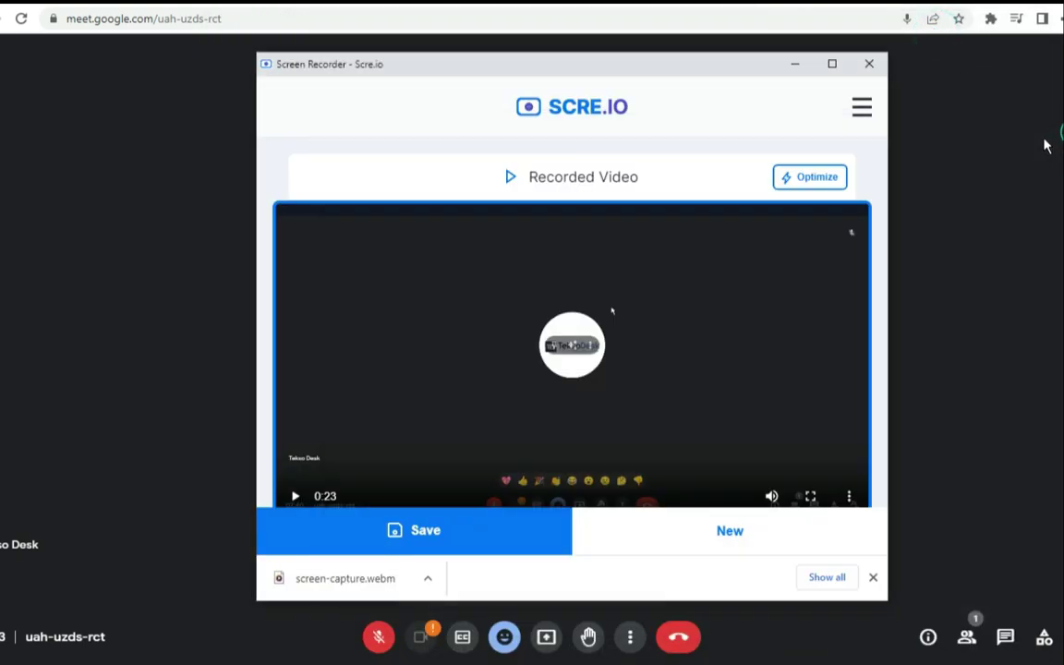
{"action": "left_click", "coordinate": [798, 66]}
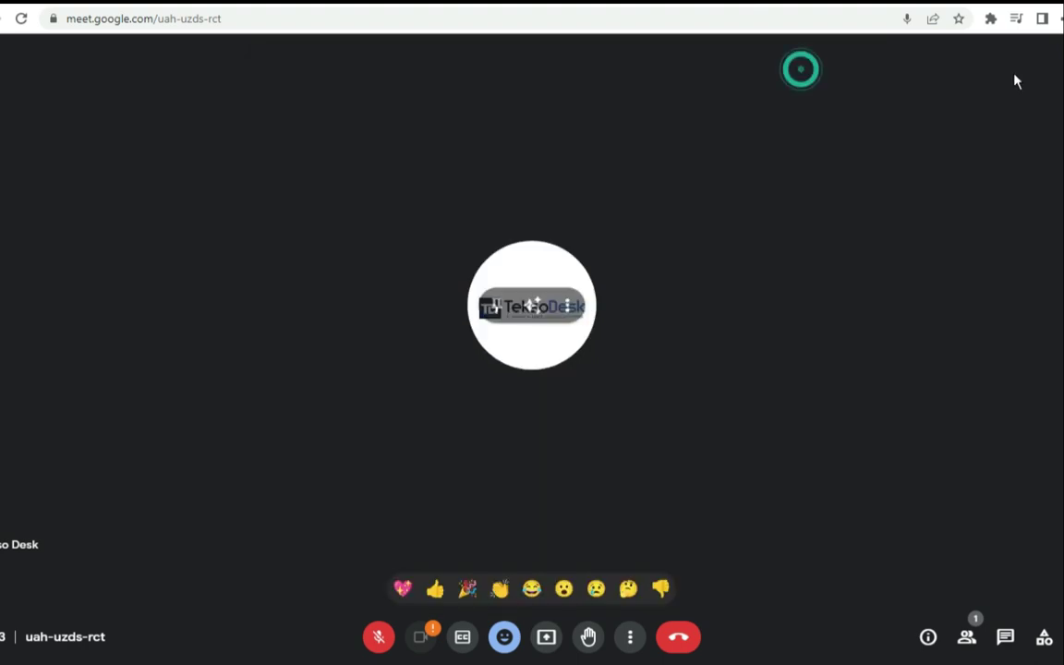
{"action": "left_click", "coordinate": [991, 20]}
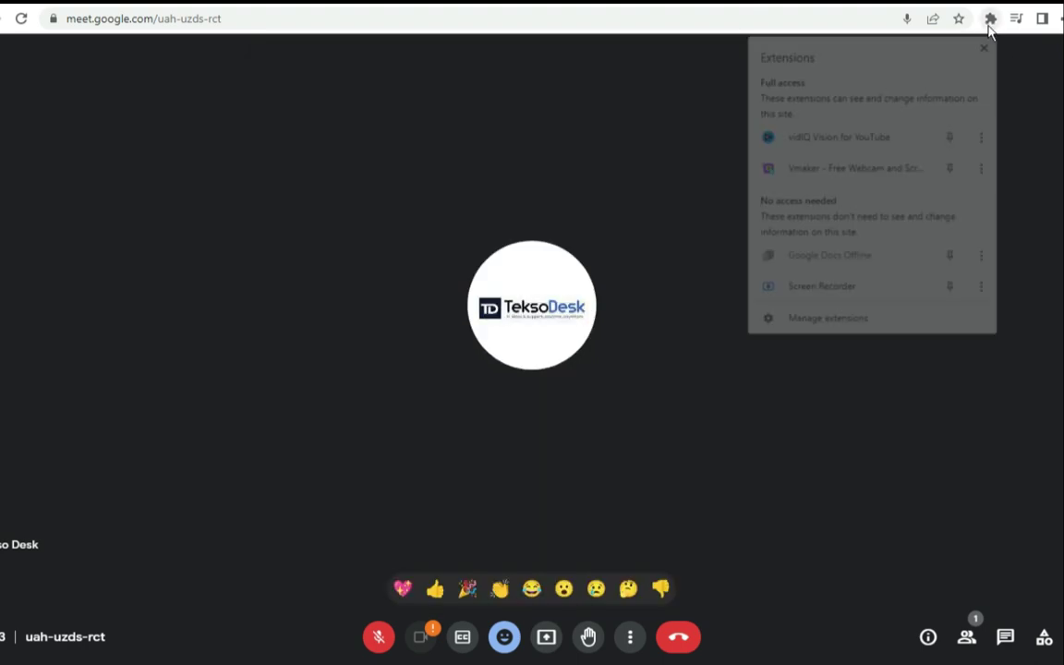
{"action": "left_click", "coordinate": [839, 292]}
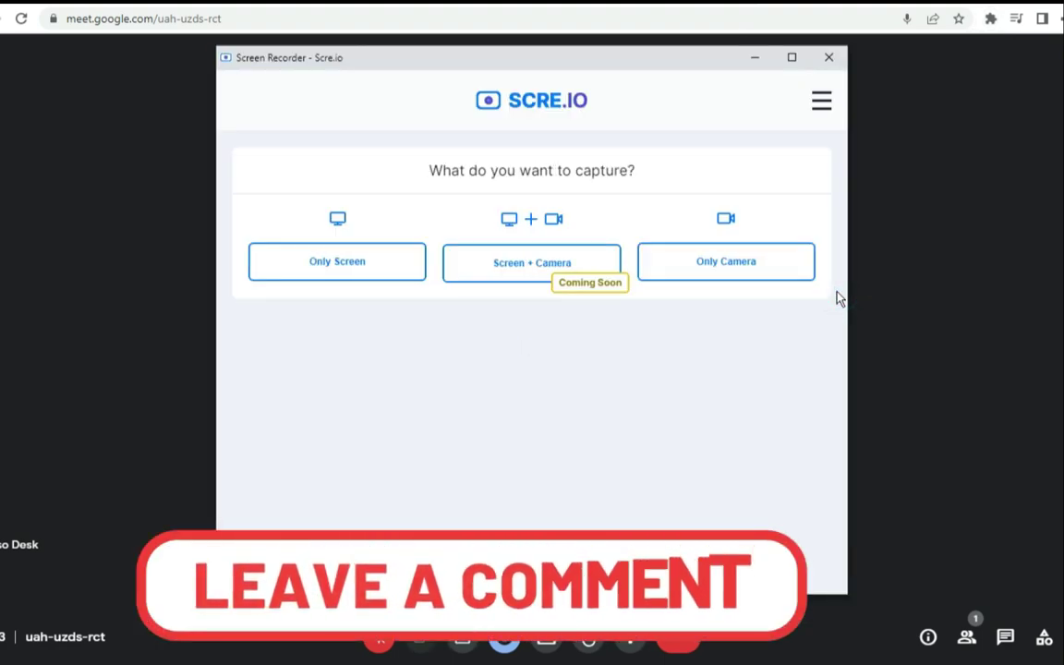
{"action": "left_click", "coordinate": [828, 58]}
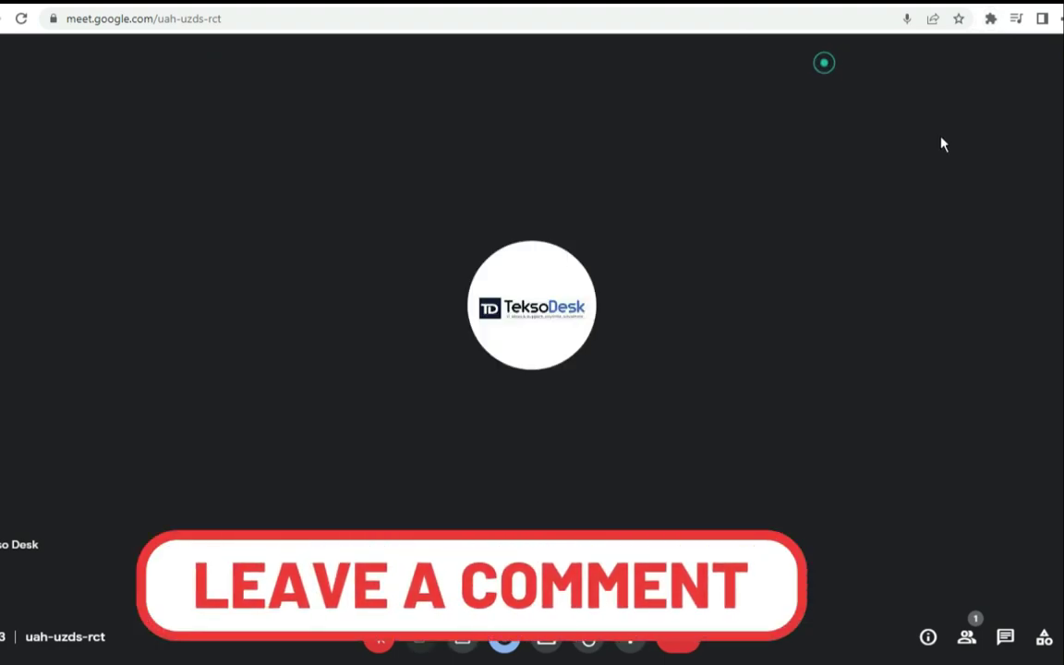